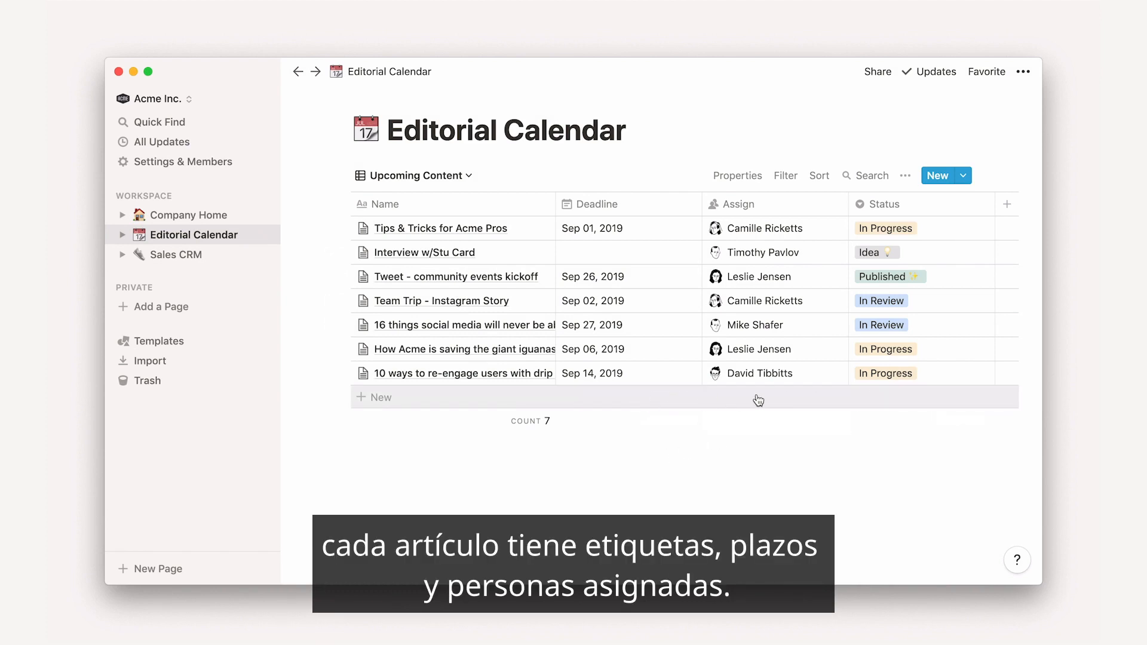
- Open the "10 ways to re-engage users with drip" entry of the Editorial Calendar as a page and return to the table
left_click(501, 401)
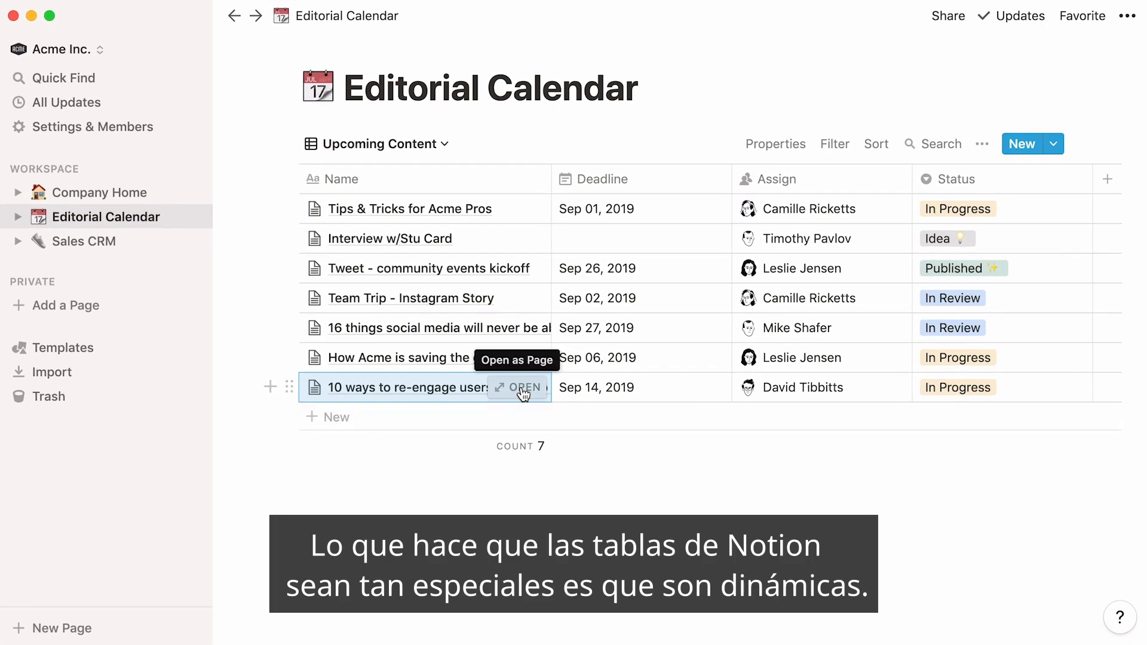
left_click(524, 393)
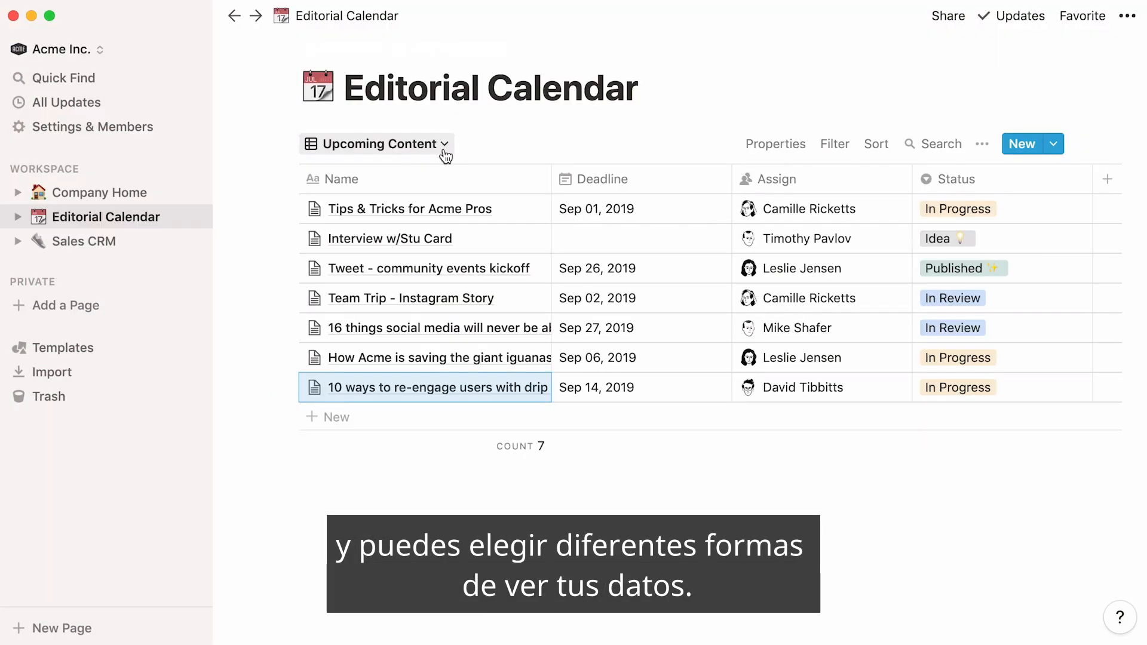
- Switch the Editorial Calendar to the Deadline Calendar view and back to the Upcoming Content table
left_click(444, 151)
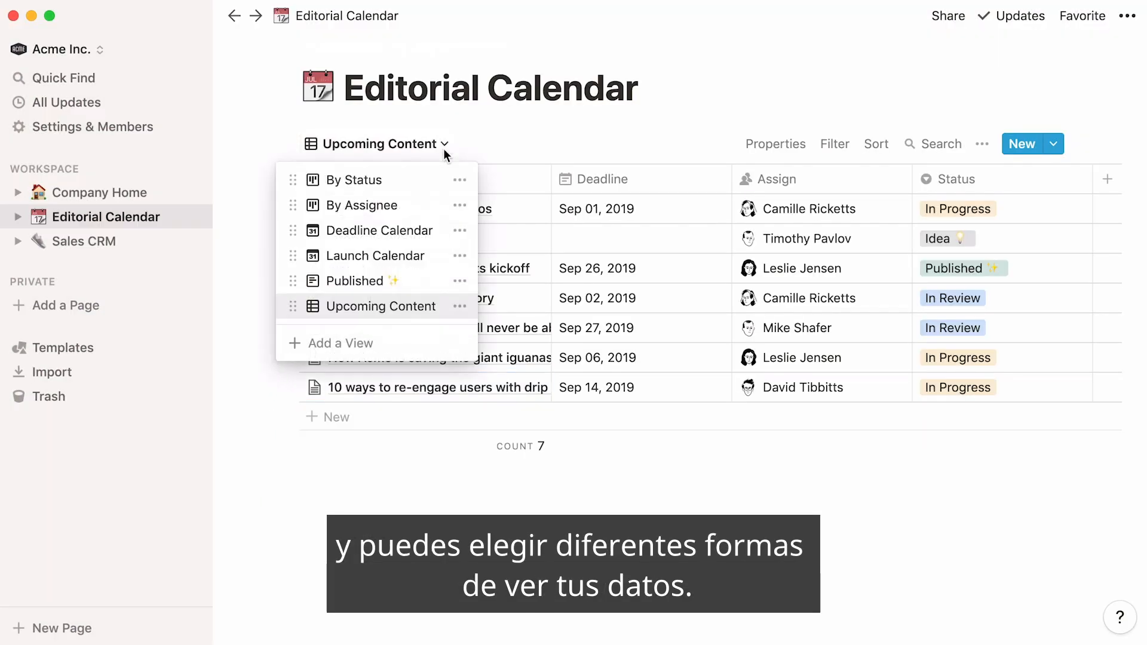
left_click(441, 238)
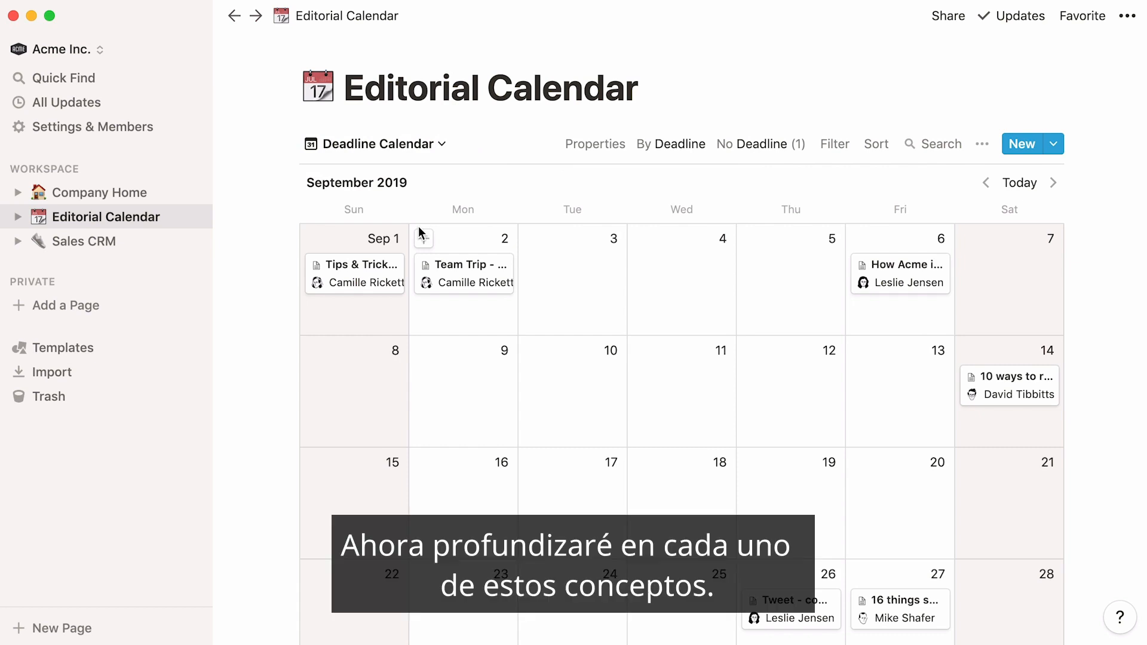
left_click(442, 144)
left_click(441, 309)
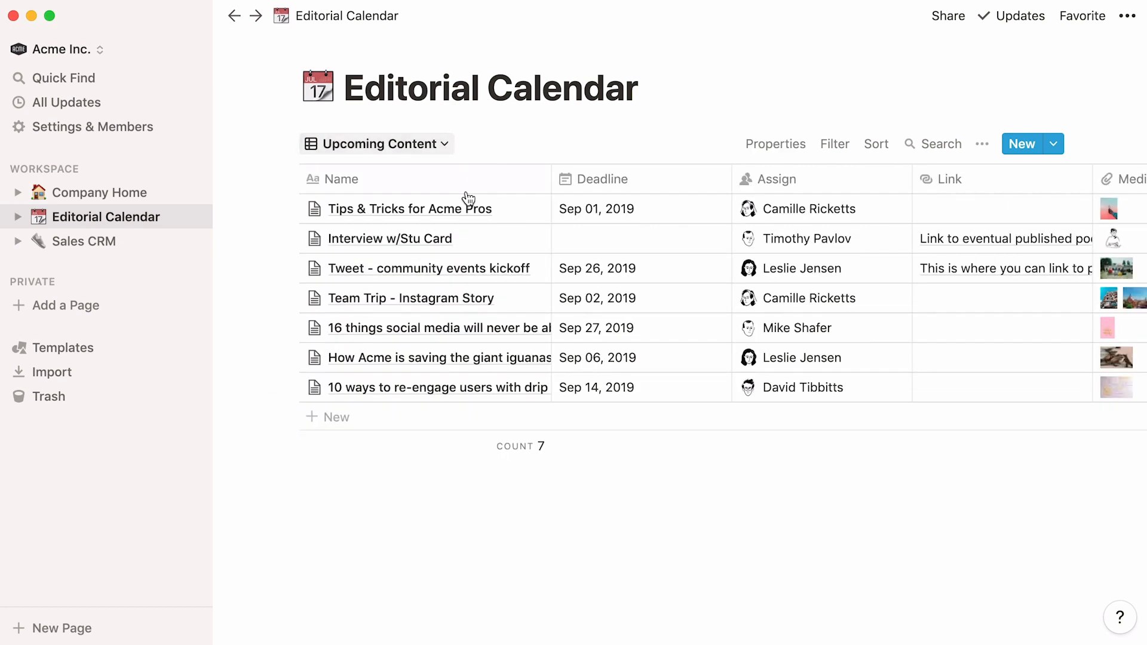
- Review the properties on the "Team Trip - Instagram Story" page, close it, and look through the table's remaining columns
left_click(519, 298)
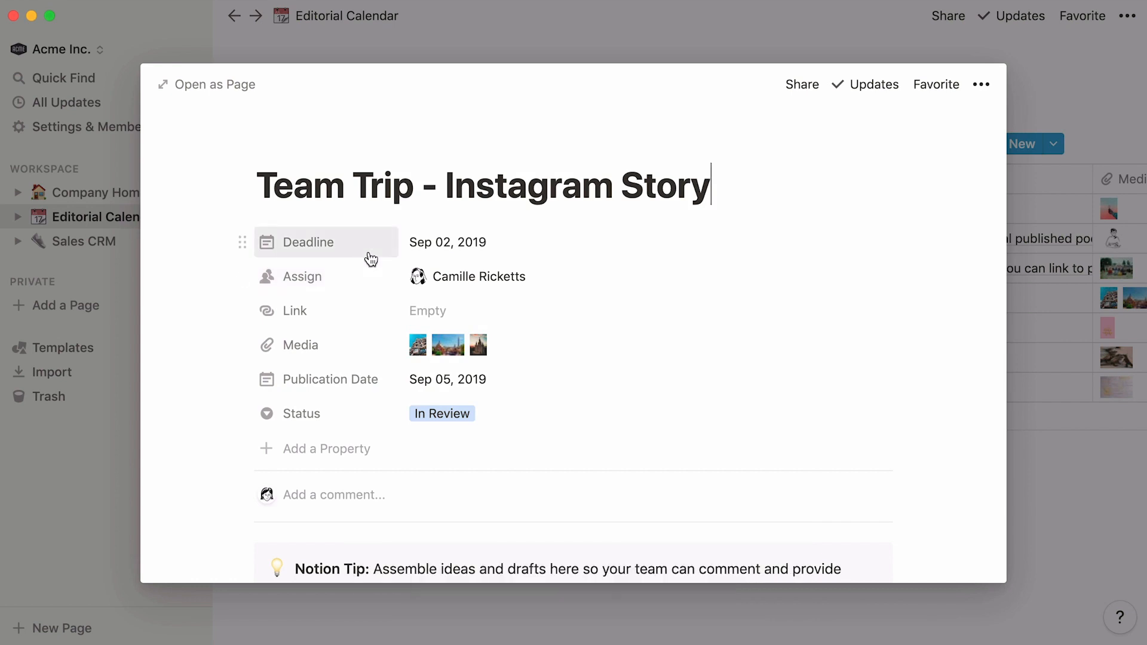
left_click(696, 50)
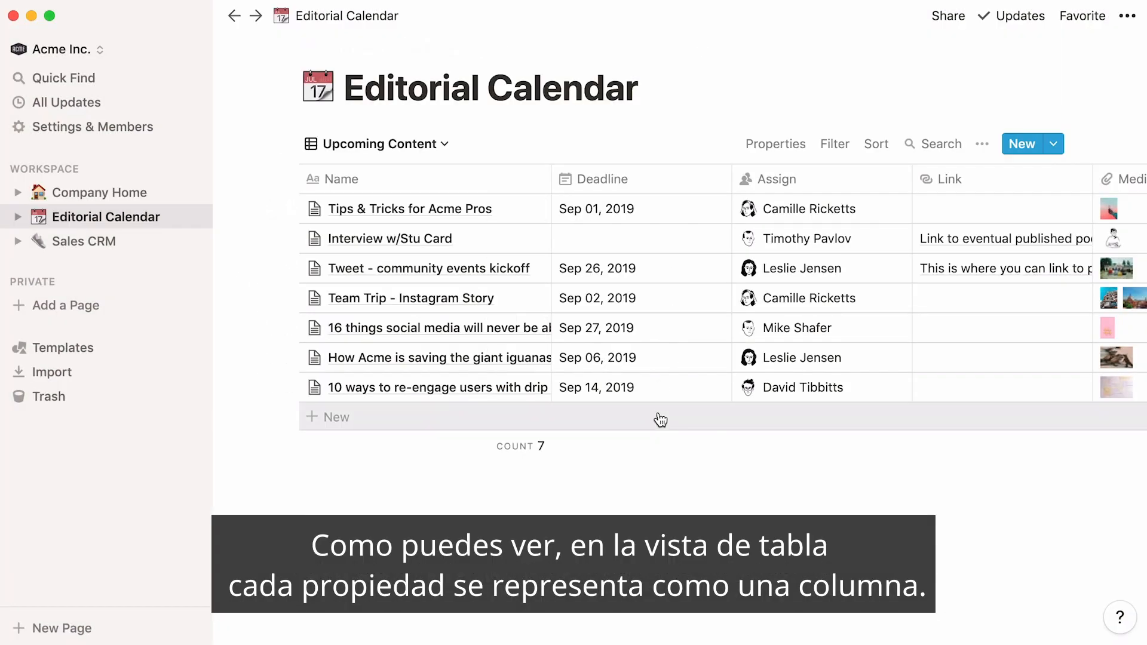
scroll(903, 416, "right", 1)
scroll(903, 417, "right", 10)
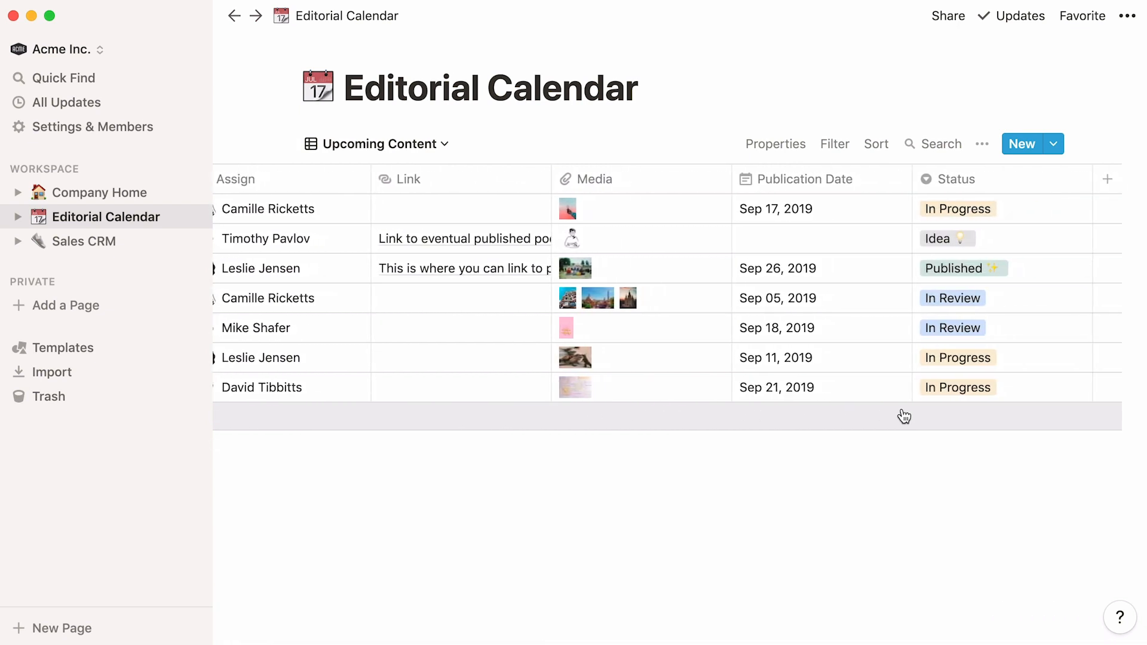
- Add a new Text property with the default name to the table and look through the available property types
left_click(799, 150)
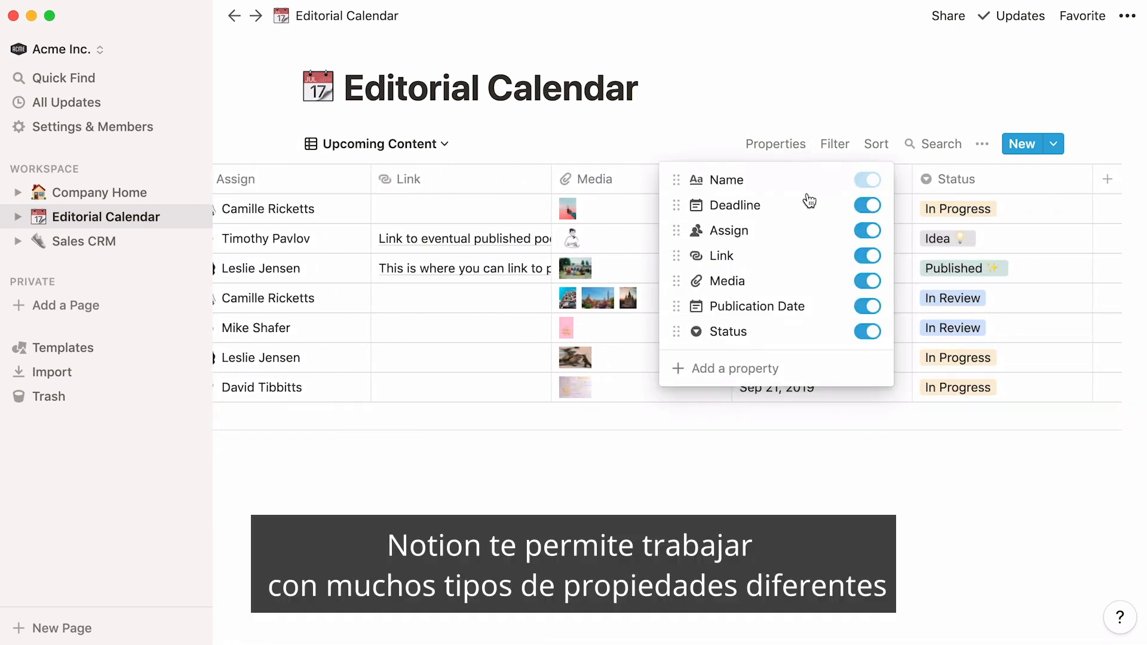
left_click(828, 377)
left_click(860, 454)
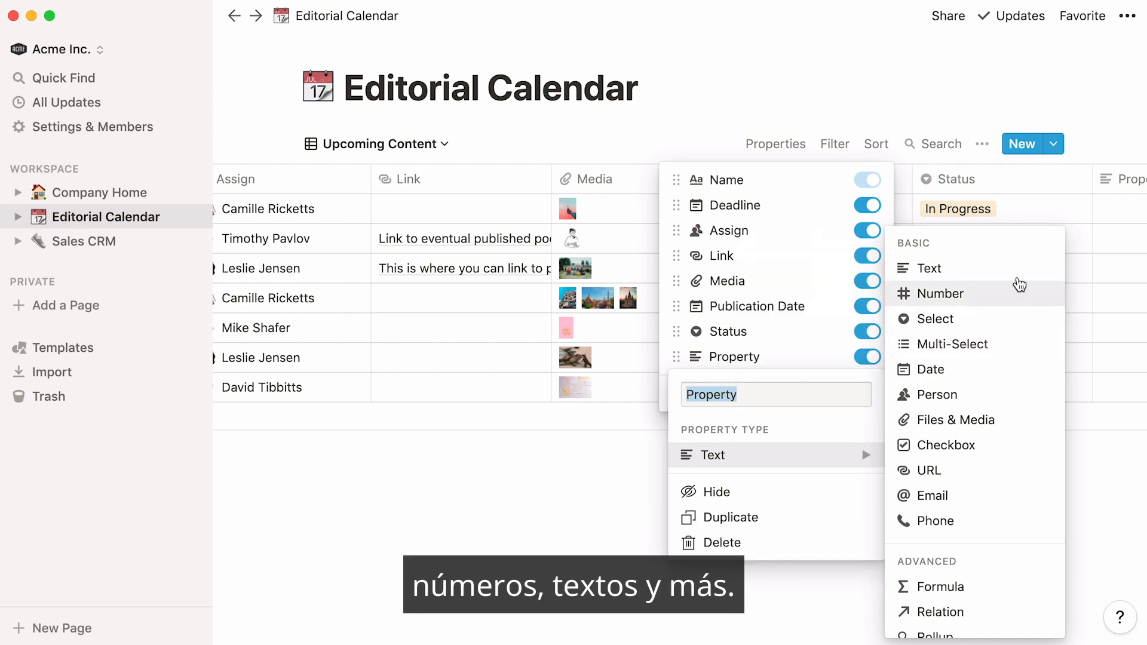
left_click(1100, 139)
left_click(1100, 141)
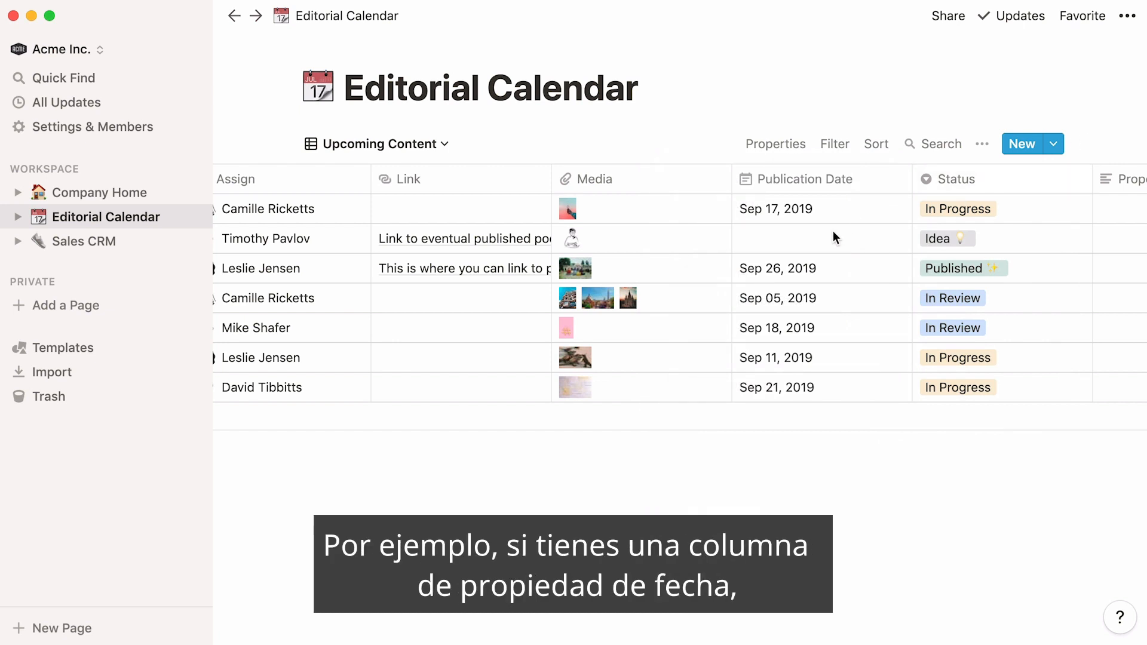
- Set the interview entry's Publication Date to Jan 27, 2020
left_click(819, 238)
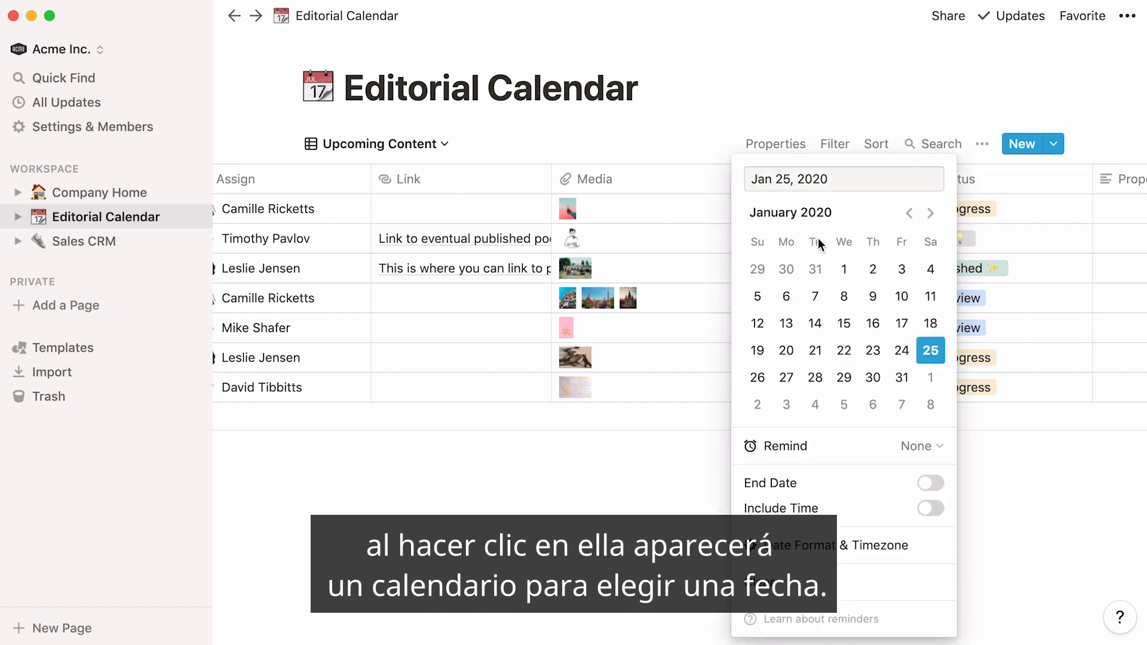
left_click(787, 377)
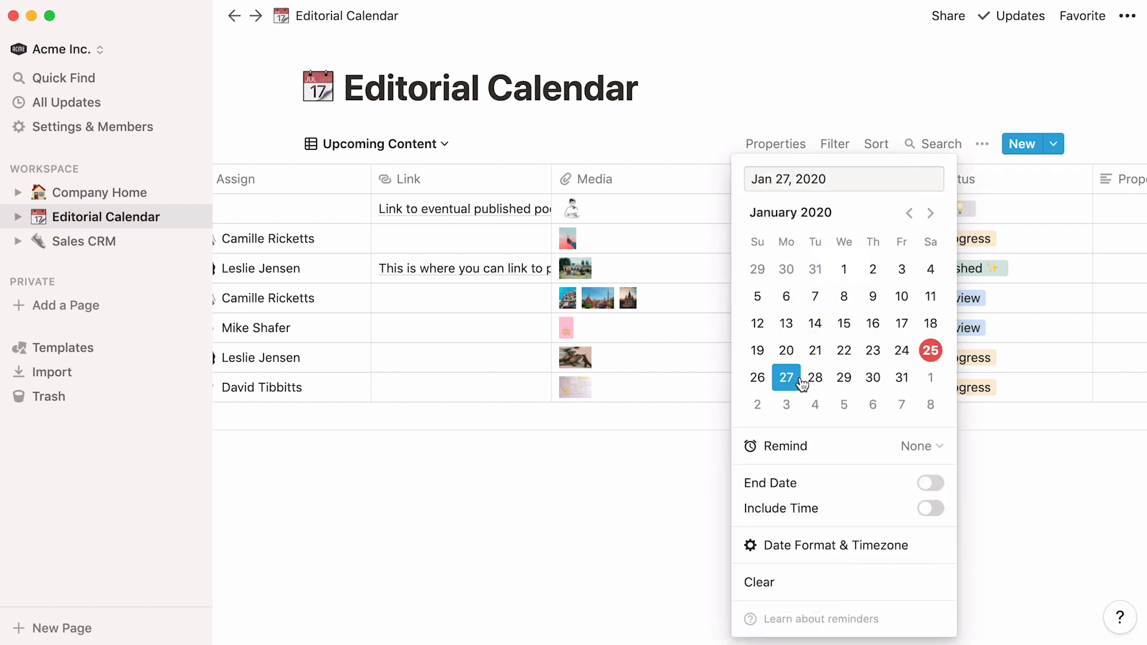
left_click(694, 439)
- Assign a workspace member to the interview entry in its empty Assign cell
scroll(695, 443, "left", 5)
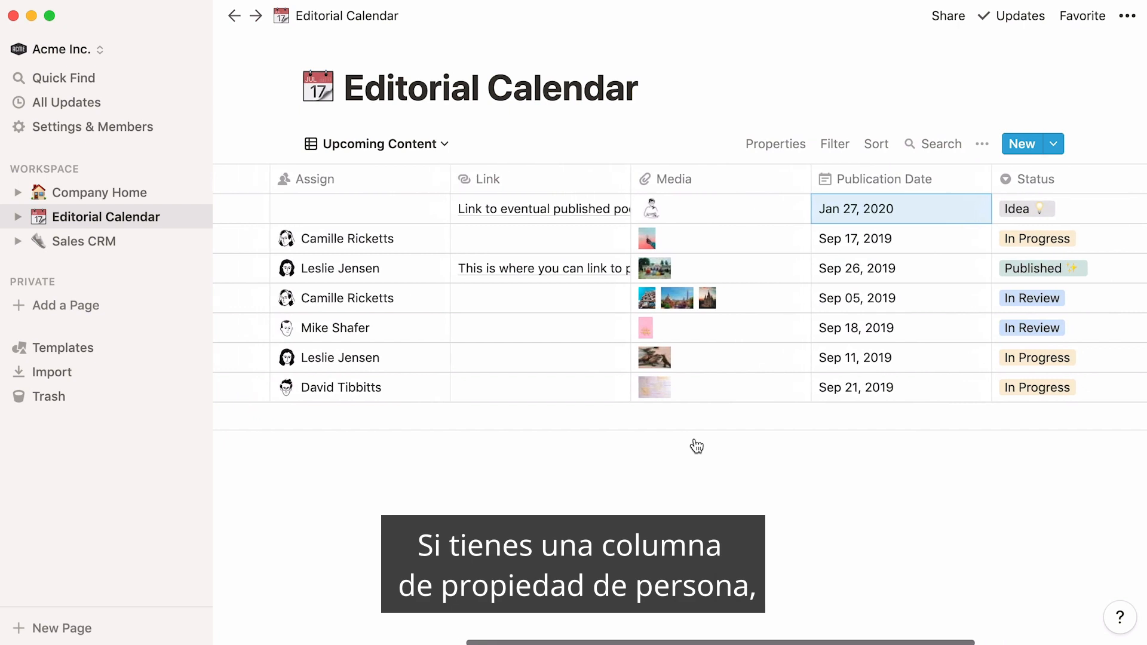
left_click(463, 206)
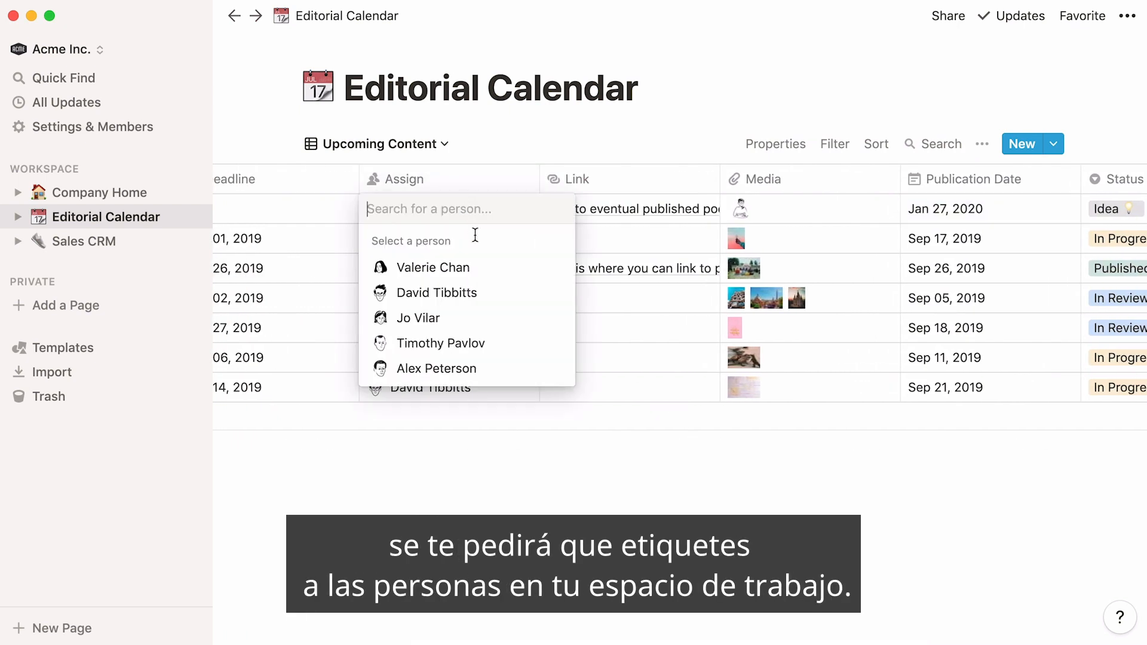
left_click(521, 344)
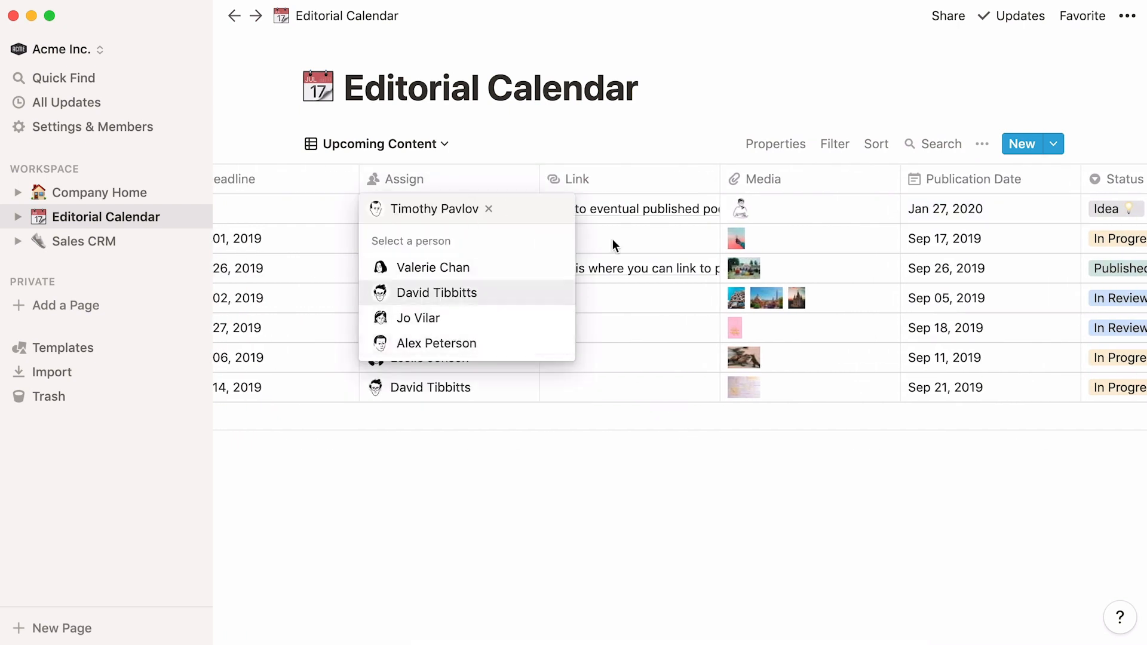
left_click(696, 147)
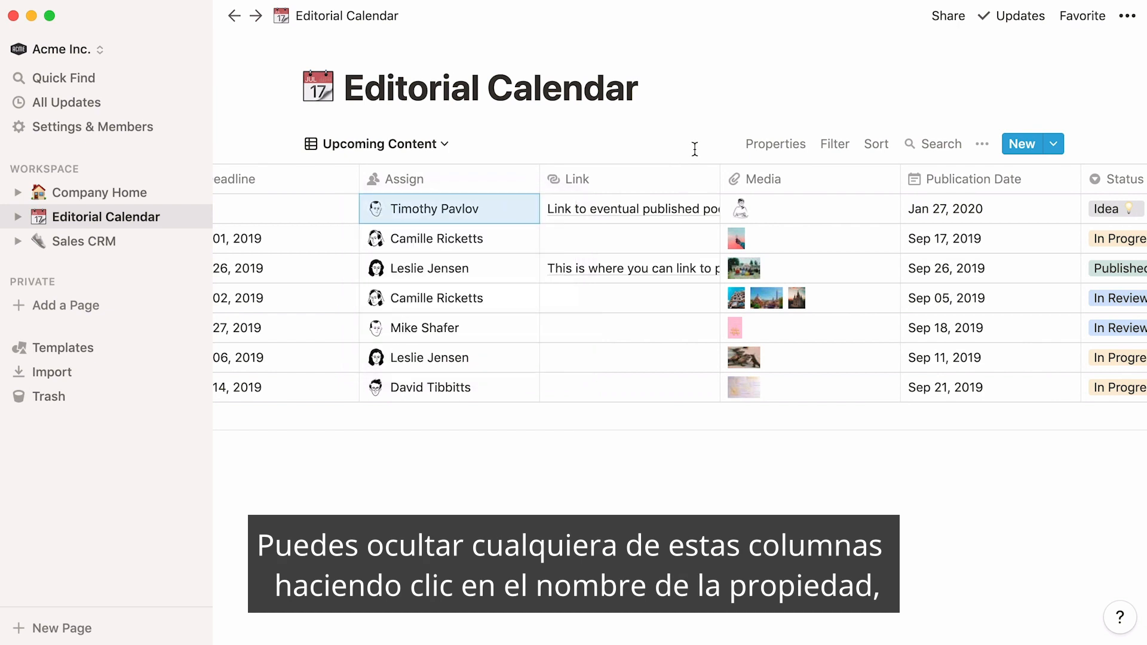
- Hide the Link, Deadline, Media, Publication Date and Property columns in the Upcoming Content table
left_click(683, 179)
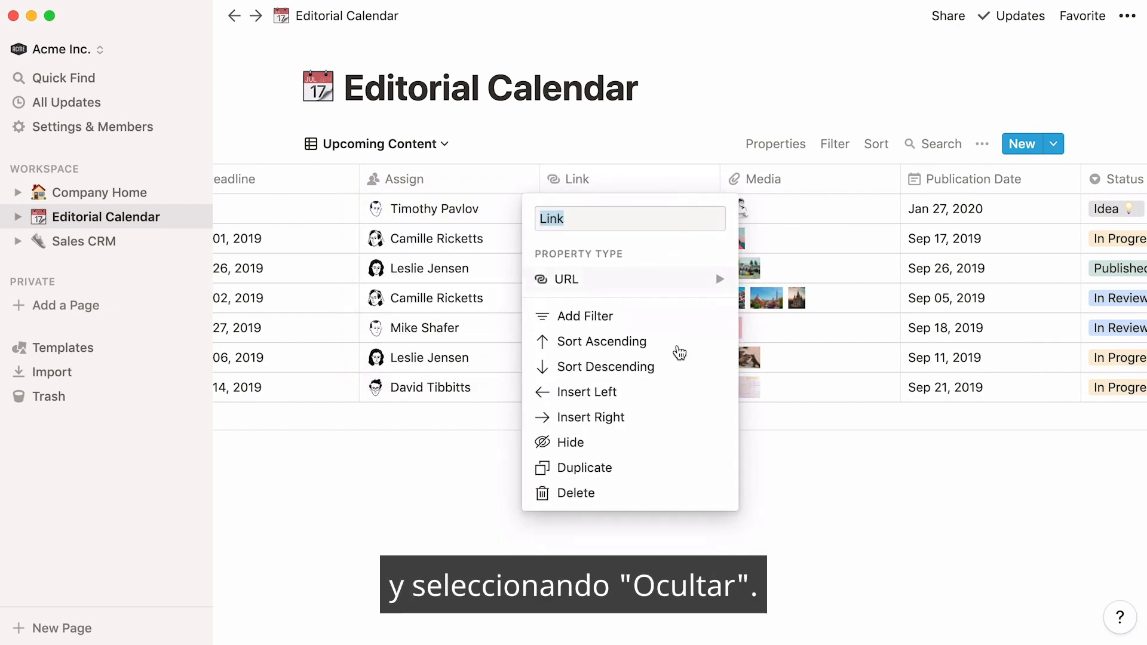
left_click(676, 450)
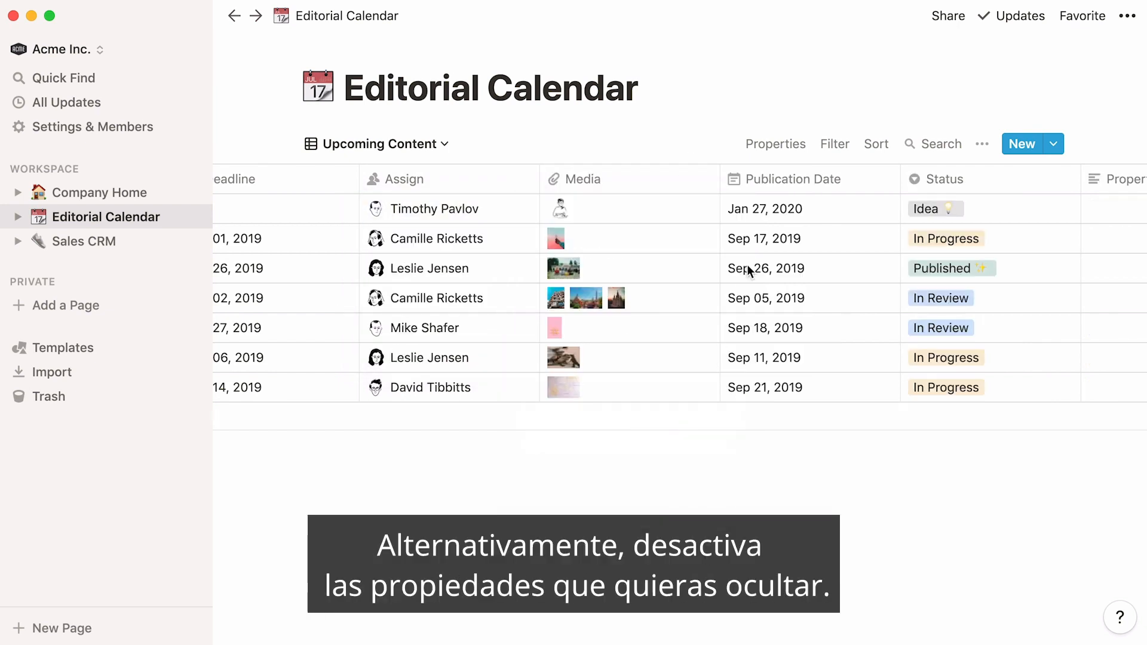
left_click(785, 153)
left_click(866, 205)
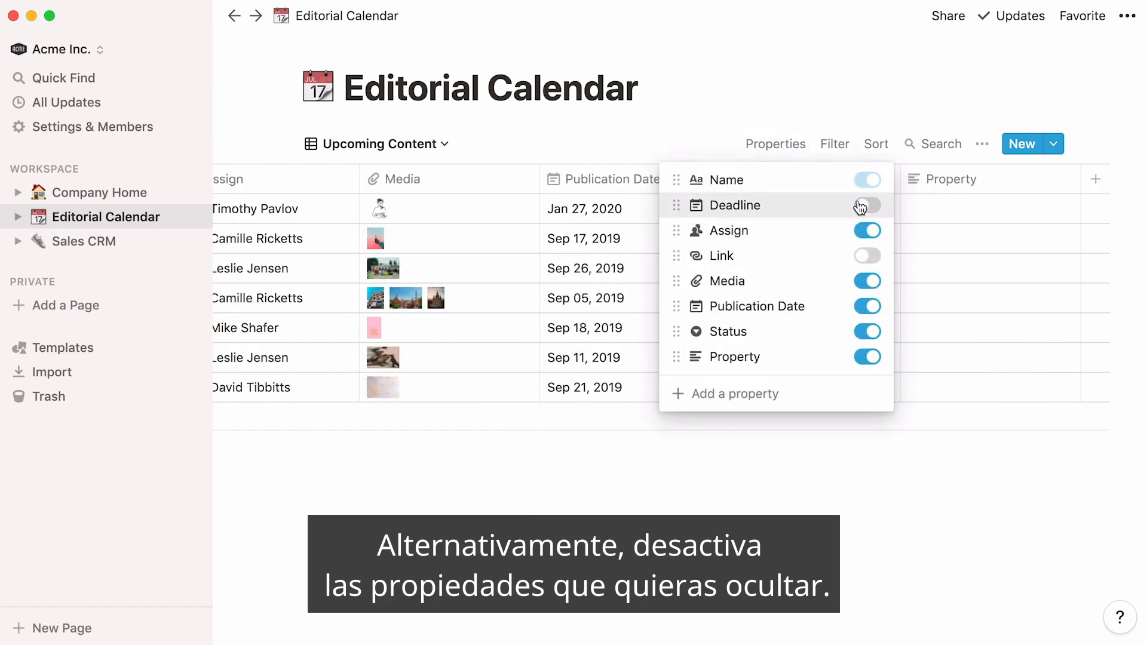
left_click(869, 282)
left_click(874, 308)
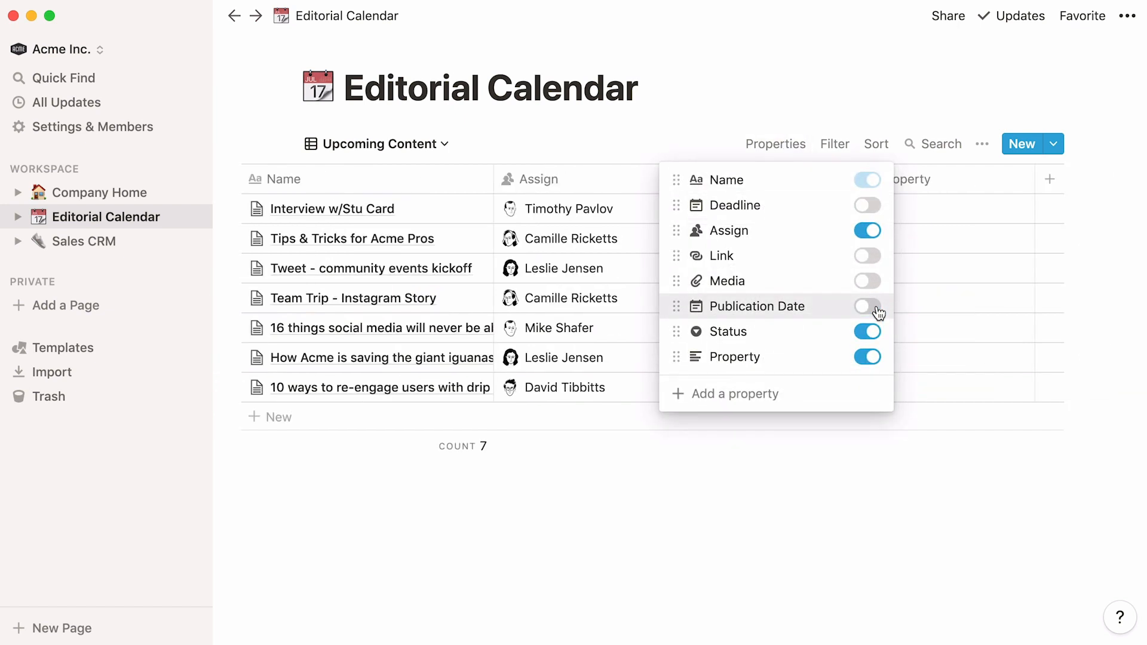
left_click(877, 358)
left_click(736, 481)
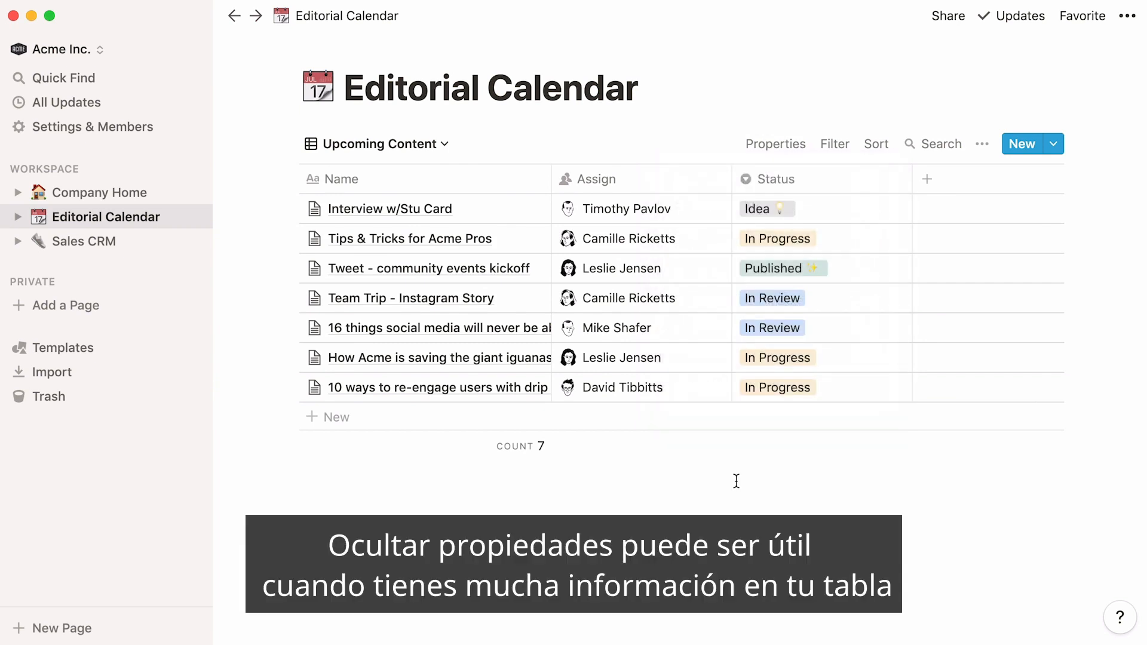
- In the Sales CRM table, hide Priority, Estimated Value, Account Owner, Phone, Expected Close, Last Contact and Added
left_click(135, 243)
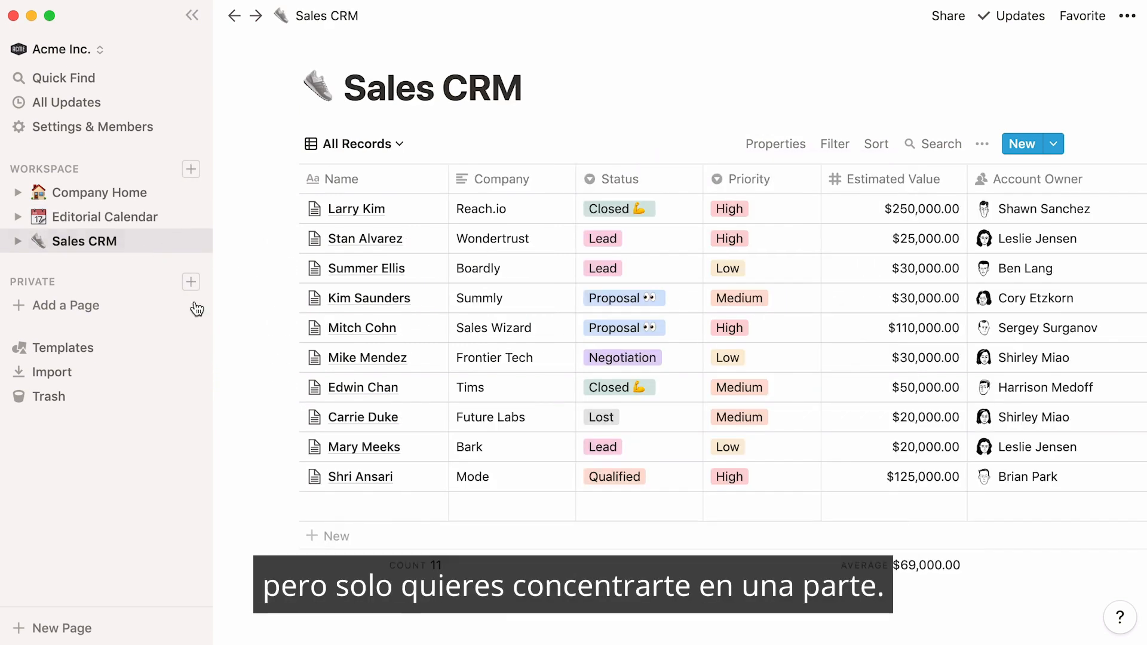
scroll(506, 608, "right", 5)
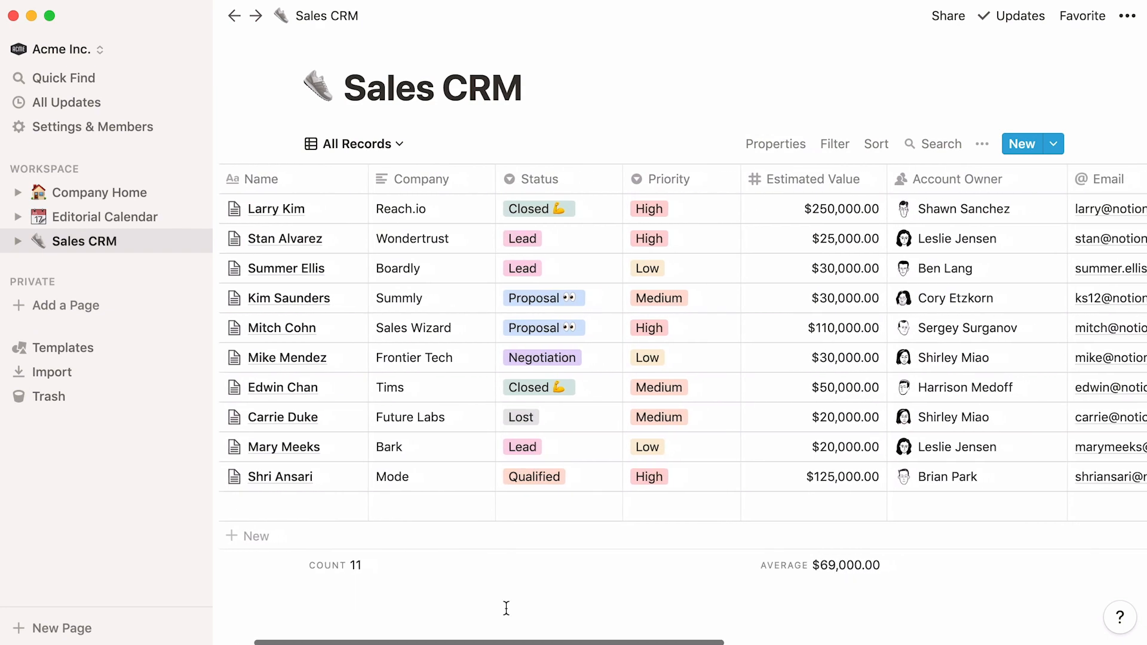
scroll(506, 607, "right", 8)
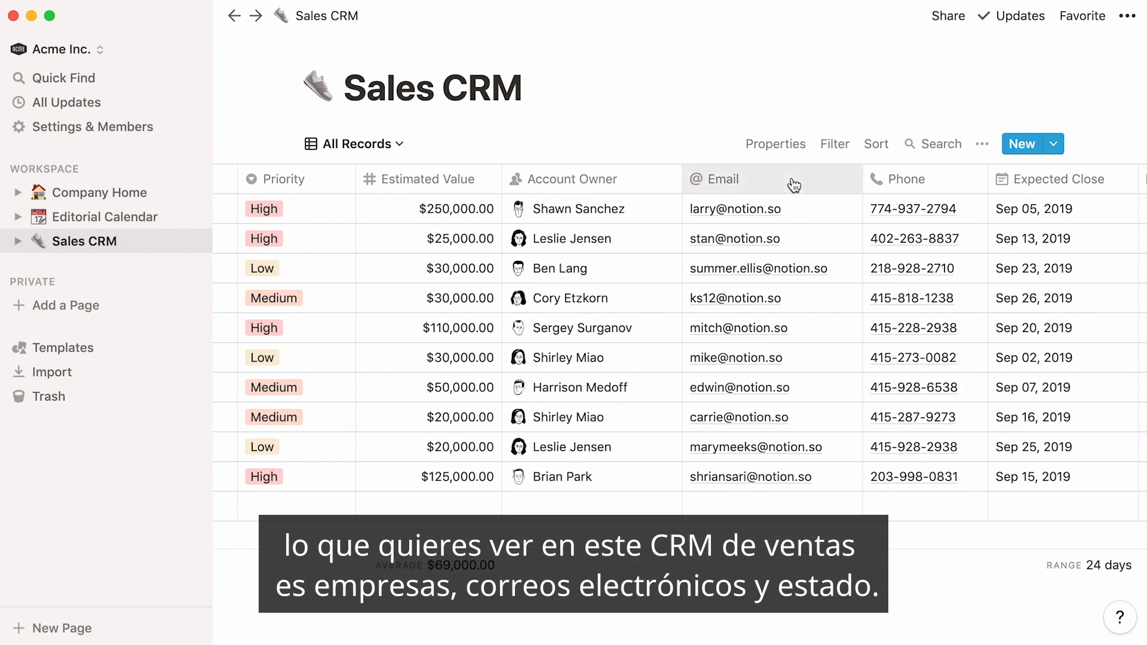
left_click(795, 157)
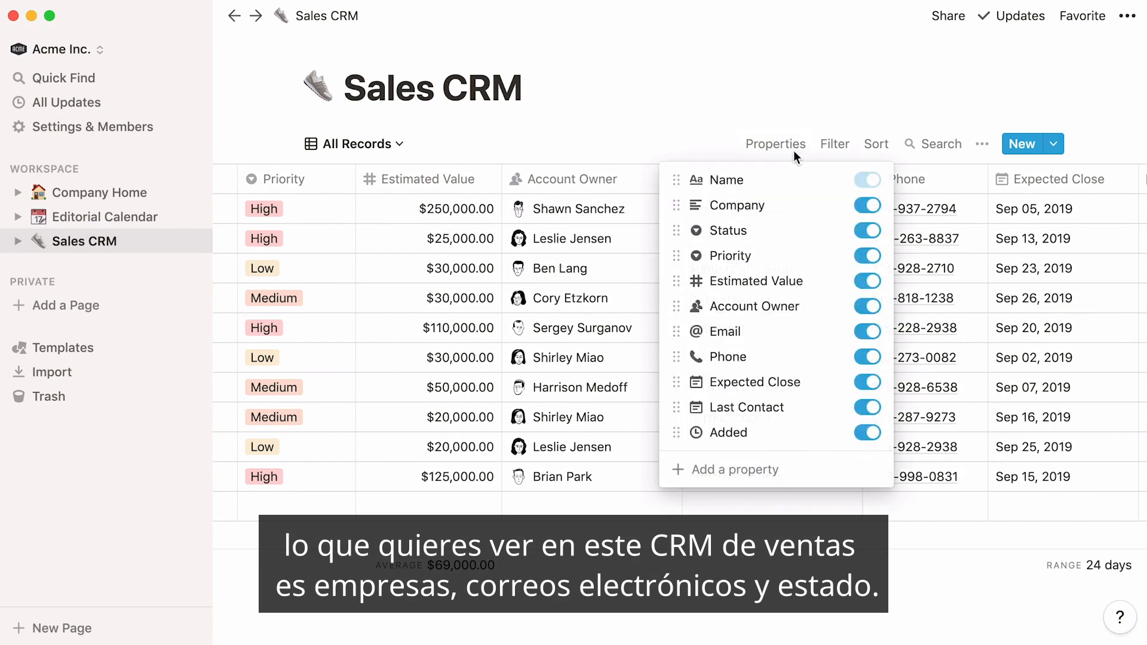
left_click(866, 255)
left_click(868, 281)
left_click(867, 306)
left_click(866, 356)
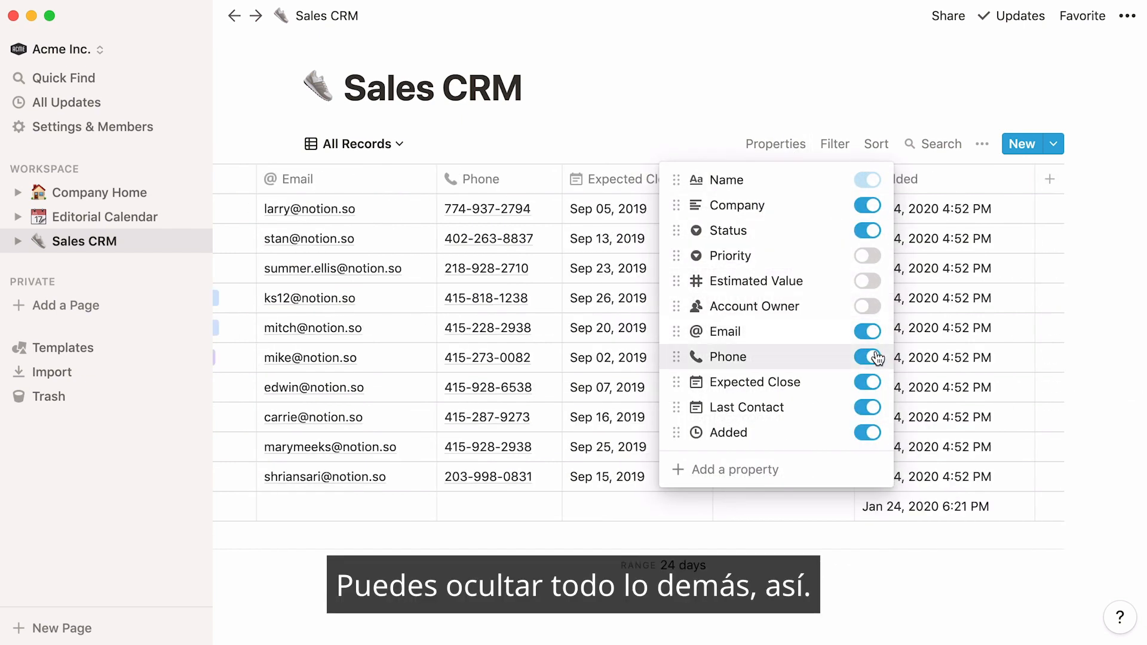
left_click(867, 382)
left_click(867, 407)
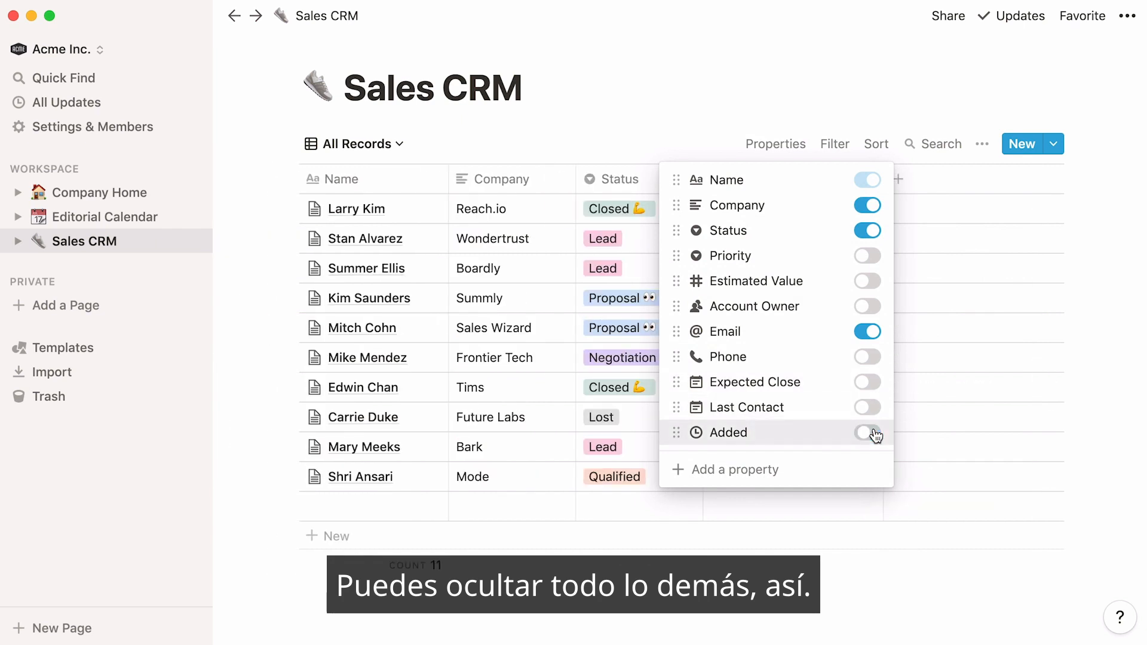
left_click(867, 432)
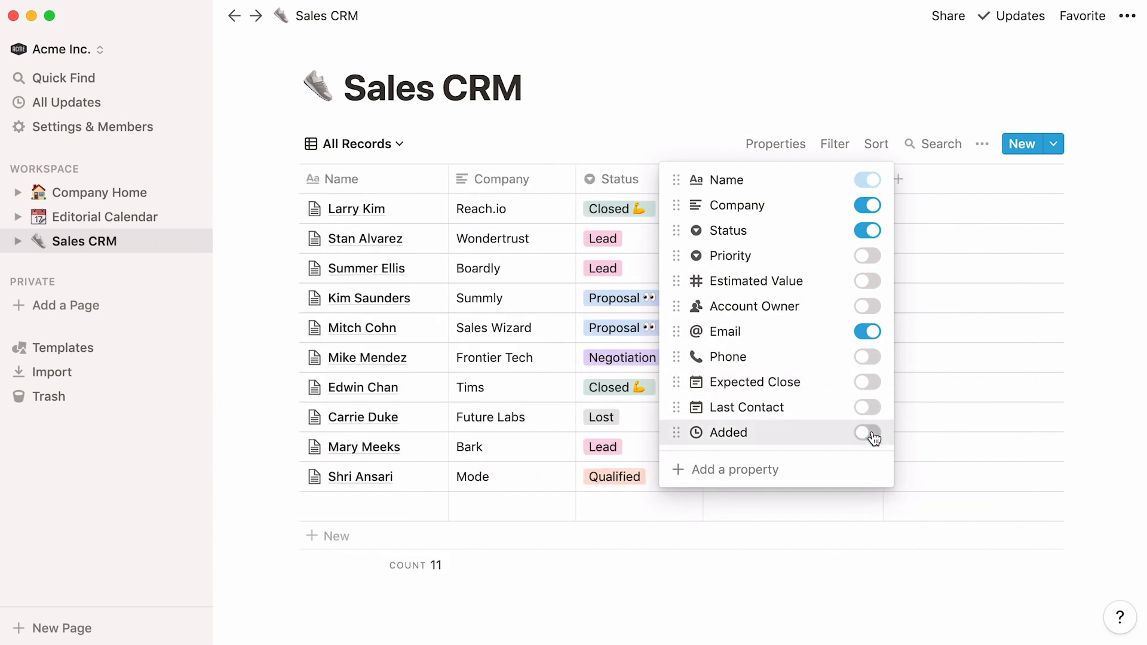
- Open the Editorial Calendar's "Tips & Tricks for Acme Pros" page and review its Research, Images, Interview recordings and Article sections
left_click(165, 221)
left_click(165, 221)
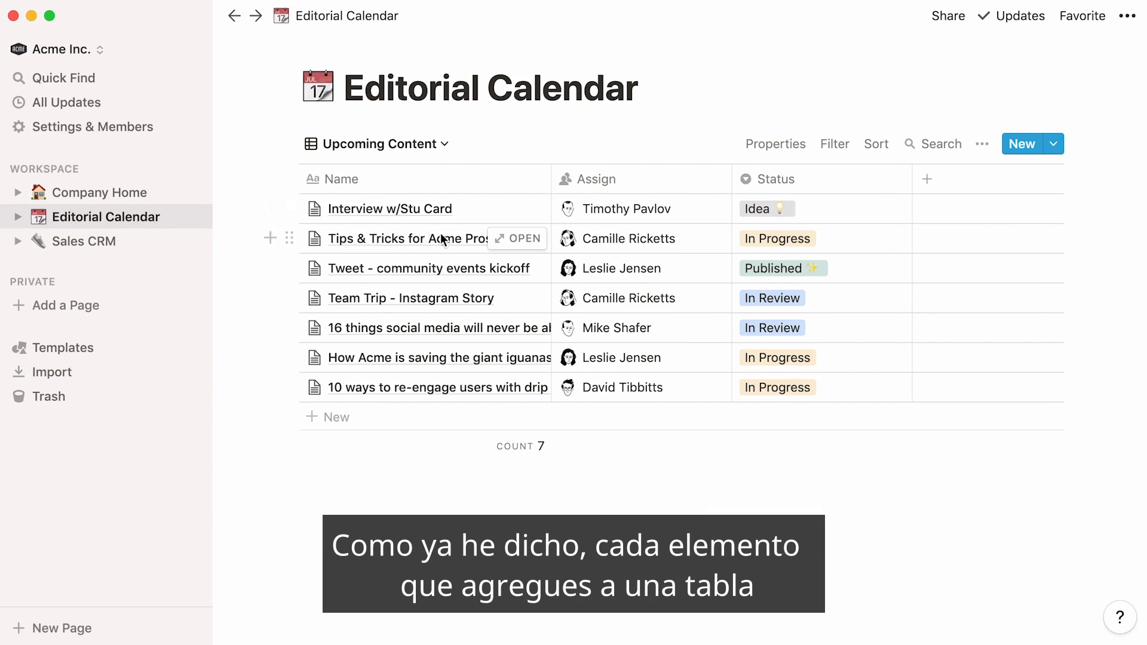
left_click(511, 239)
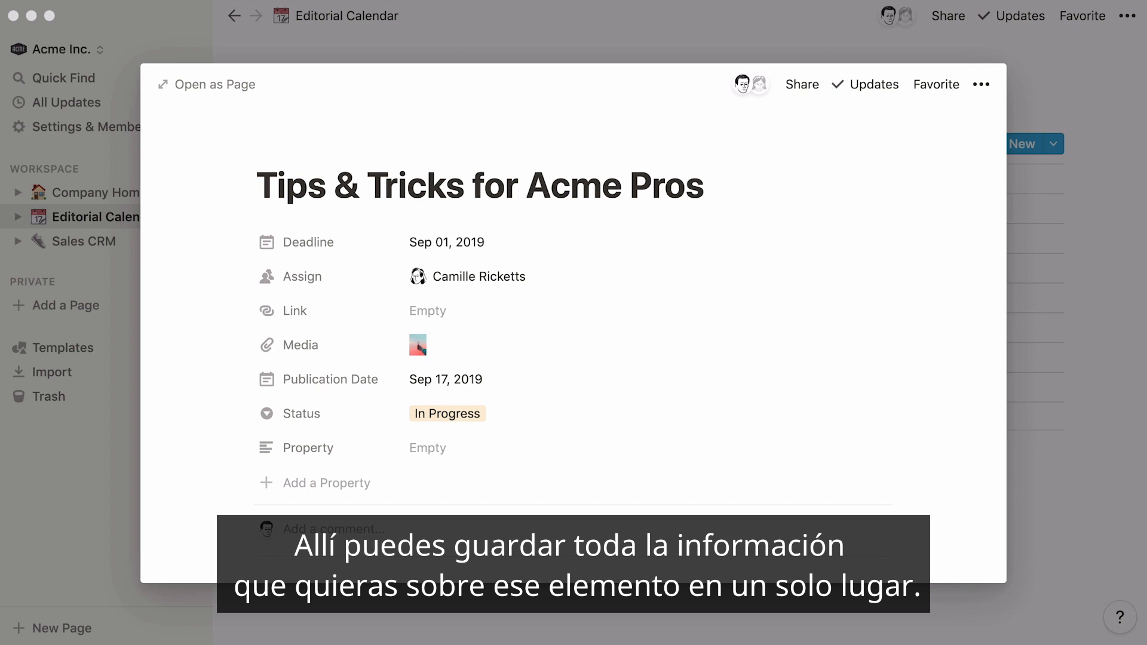
scroll(572, 345, "down", 3)
scroll(573, 345, "down", 10)
scroll(573, 345, "down", 9)
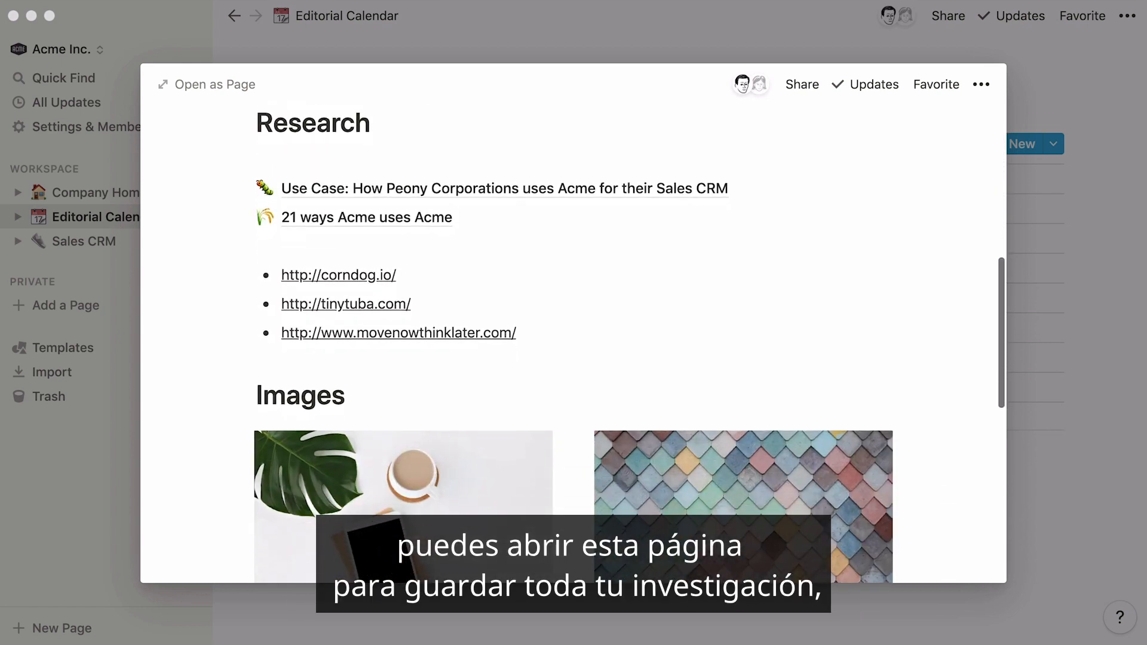
scroll(573, 345, "down", 8)
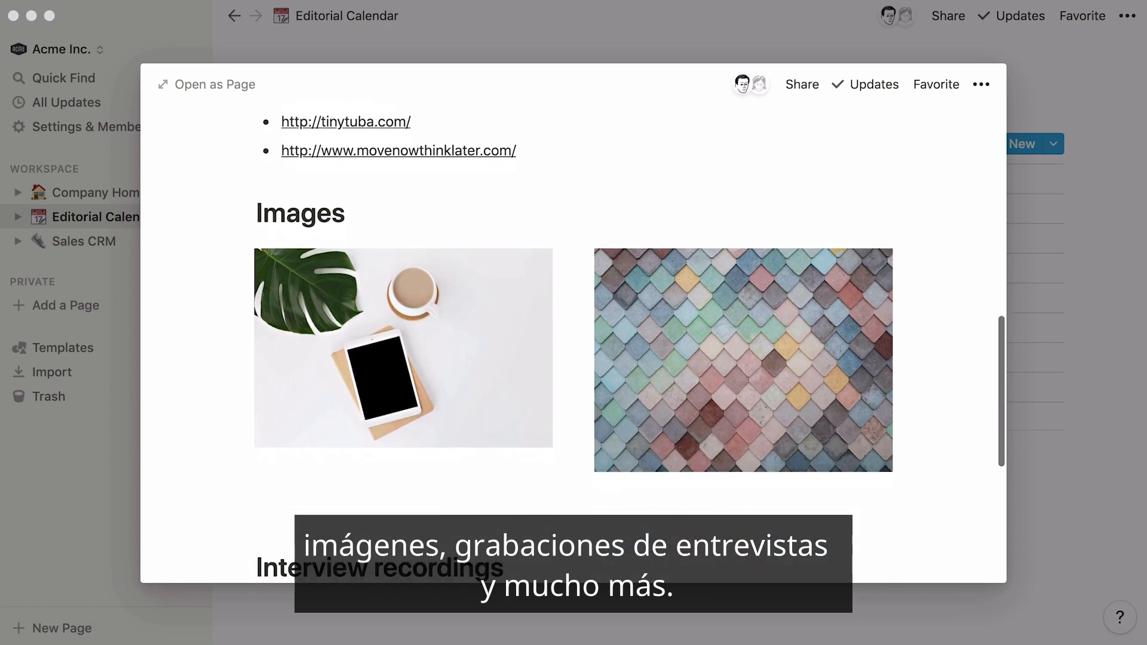
scroll(573, 345, "down", 8)
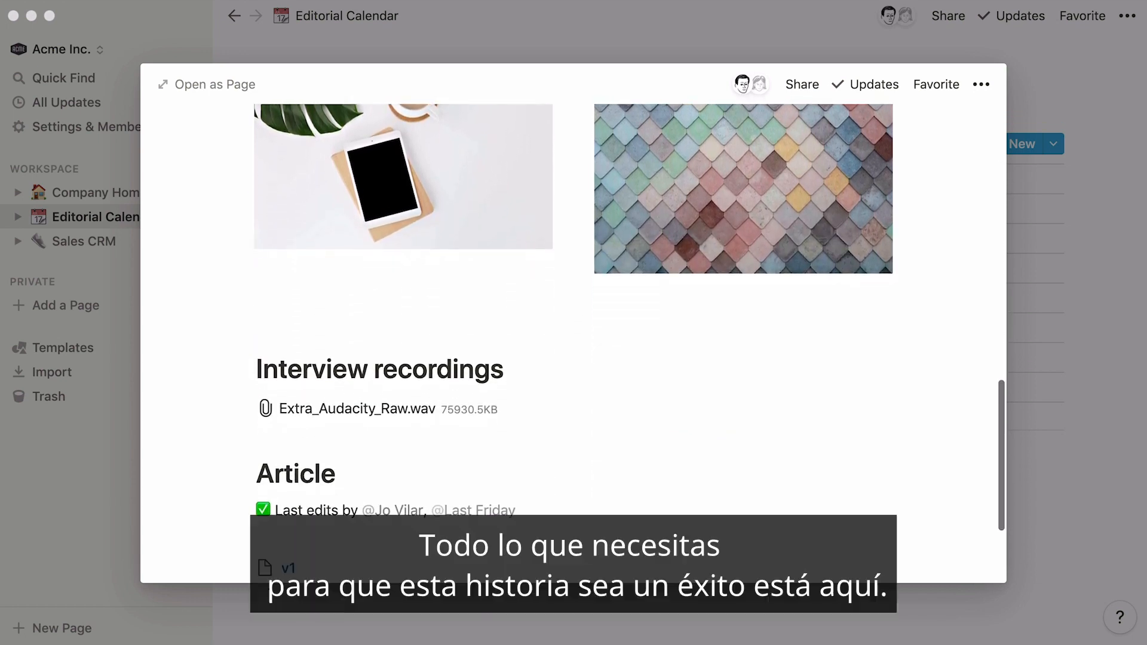
scroll(573, 344, "down", 6)
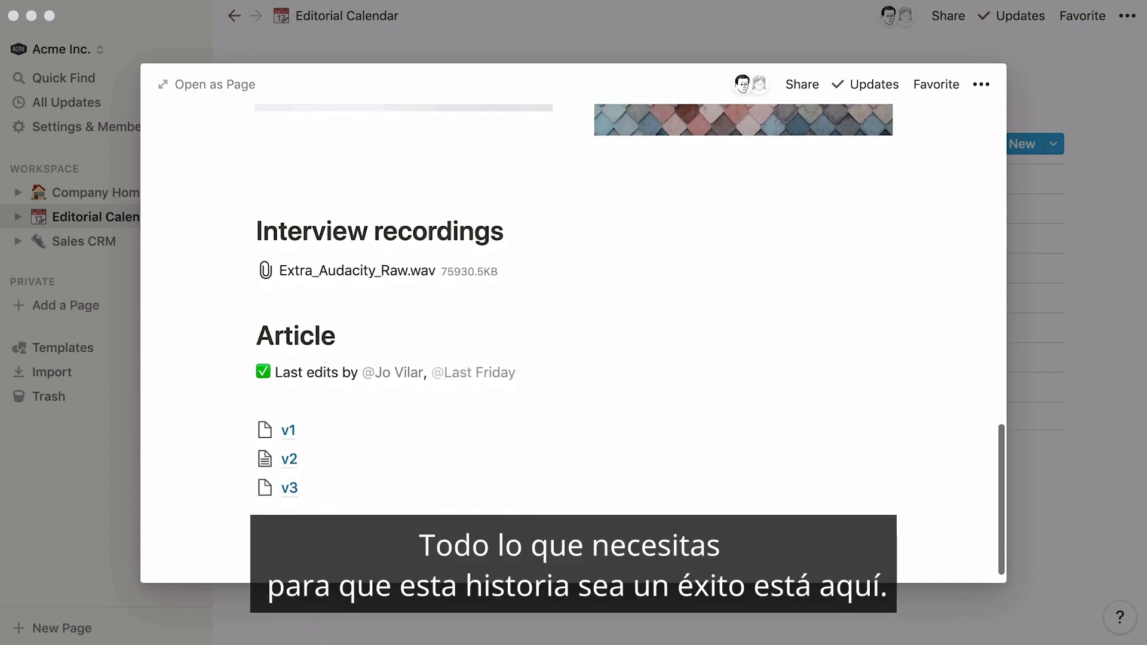
- In the Sales CRM, add a Board view named "By Status" and group it by the Status property
scroll(574, 411, "down", 1)
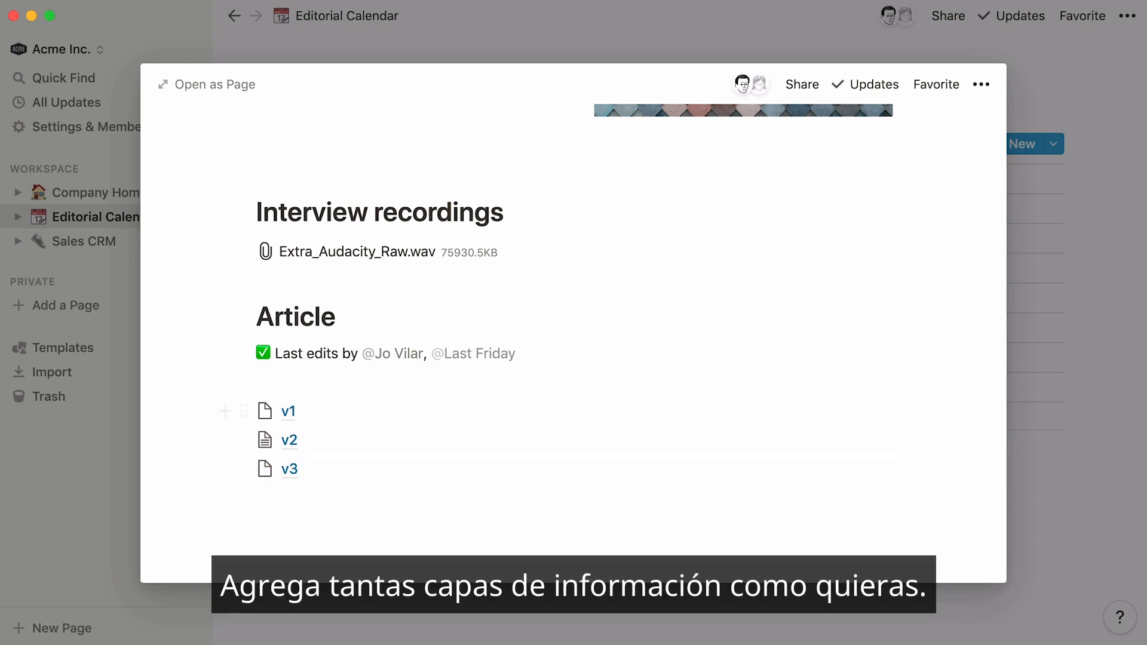
left_click(101, 251)
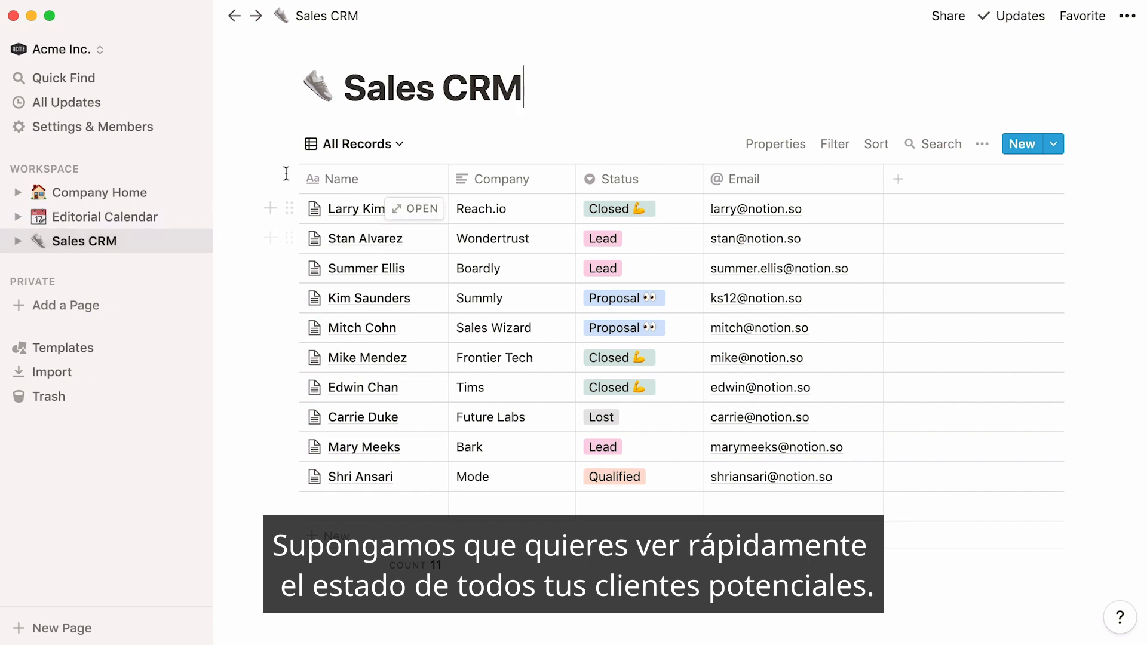
left_click(356, 150)
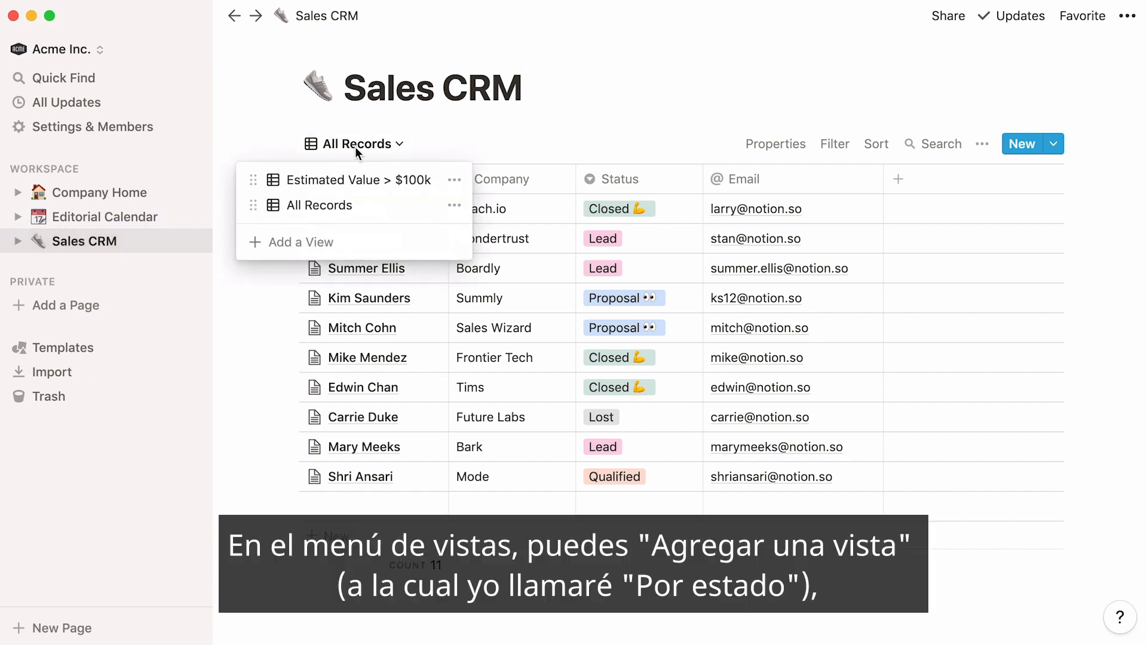
left_click(361, 242)
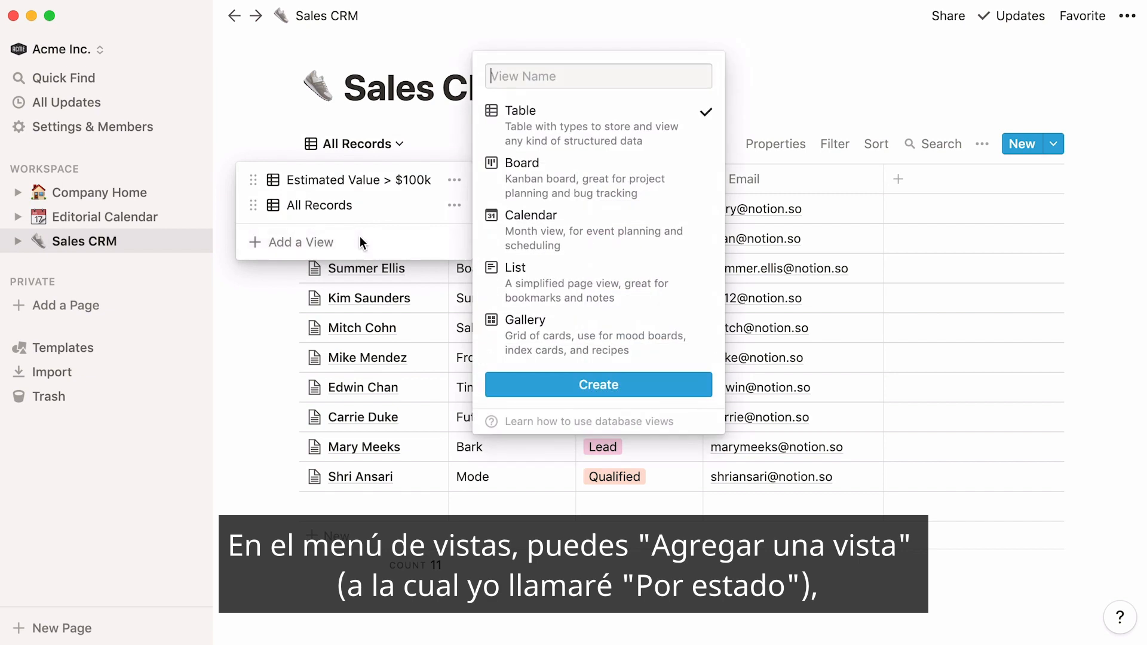
type("By Status")
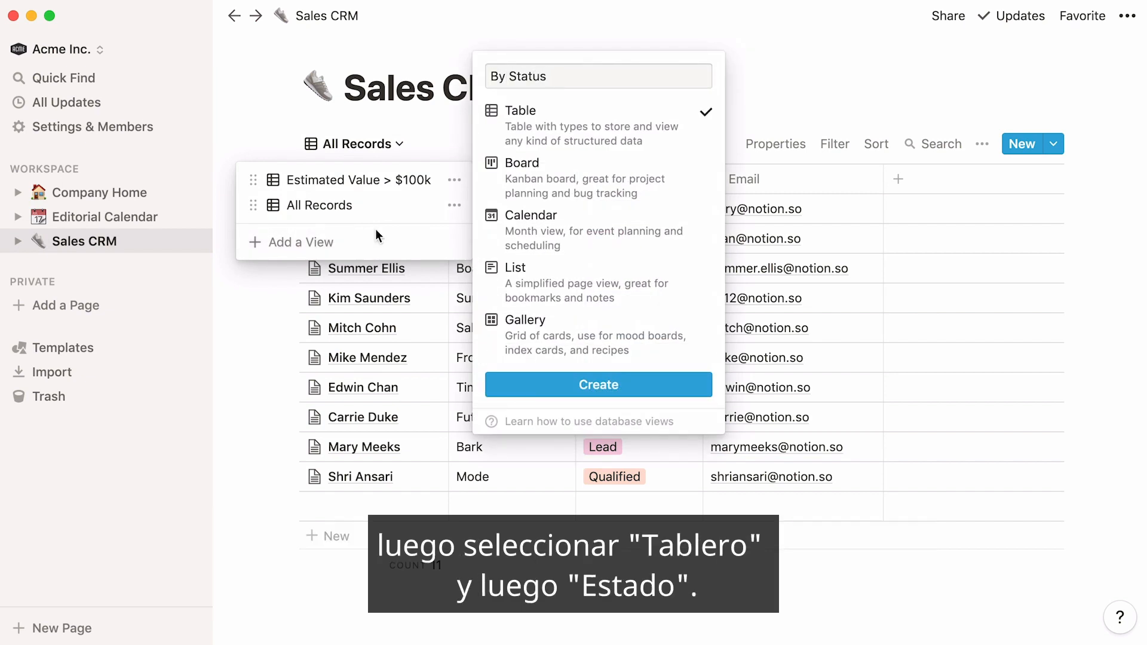
left_click(488, 177)
left_click(490, 386)
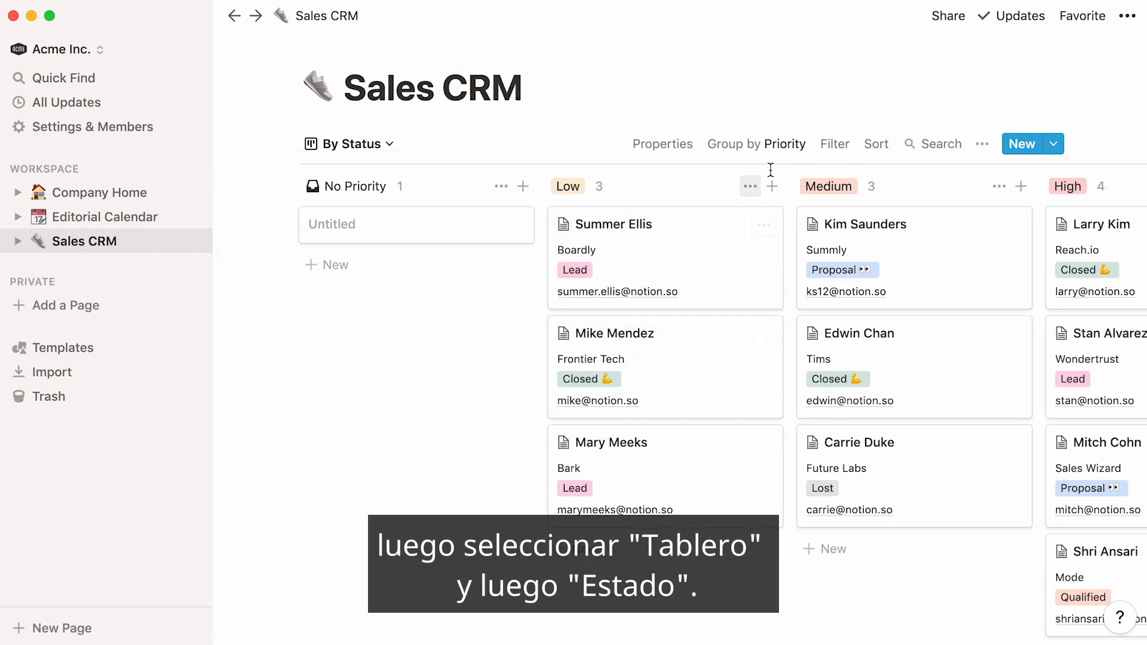
left_click(784, 144)
left_click(796, 203)
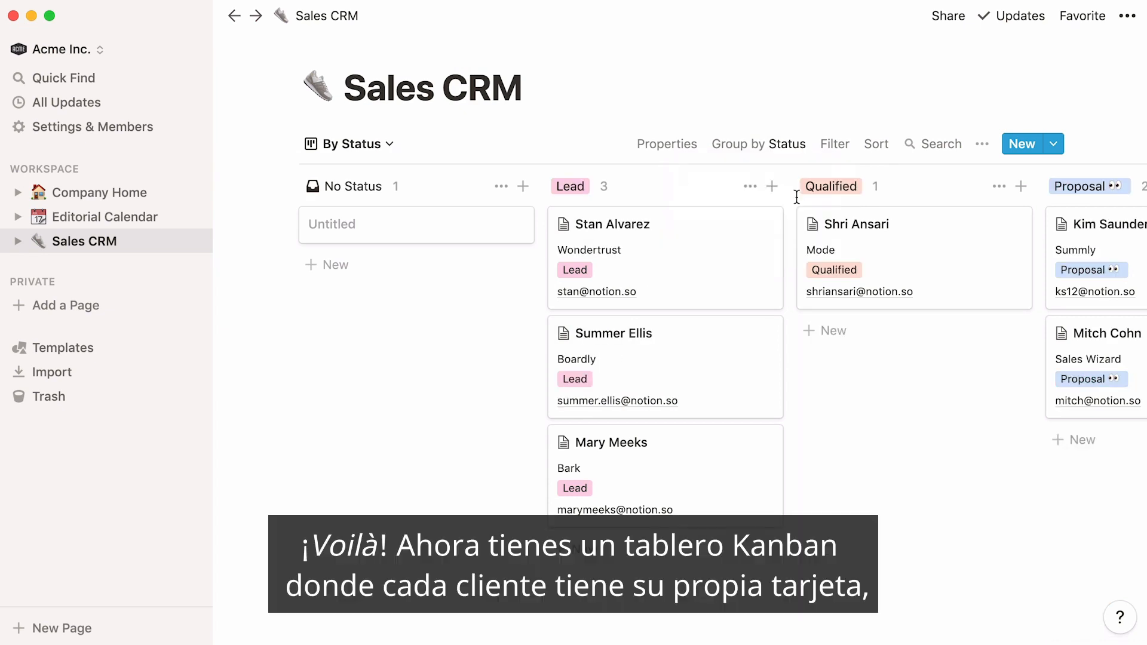
- Move the Sales Wizard card from the Proposal column to the Negotiation column on the By Status board
scroll(868, 85, "right", 5)
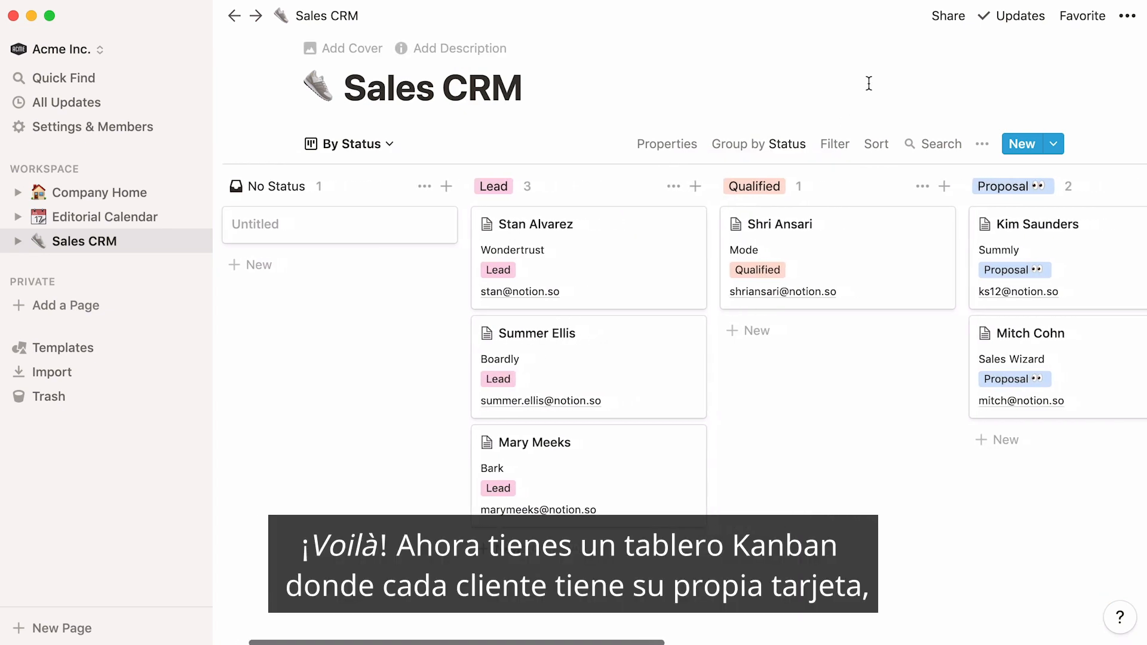
scroll(868, 84, "right", 3)
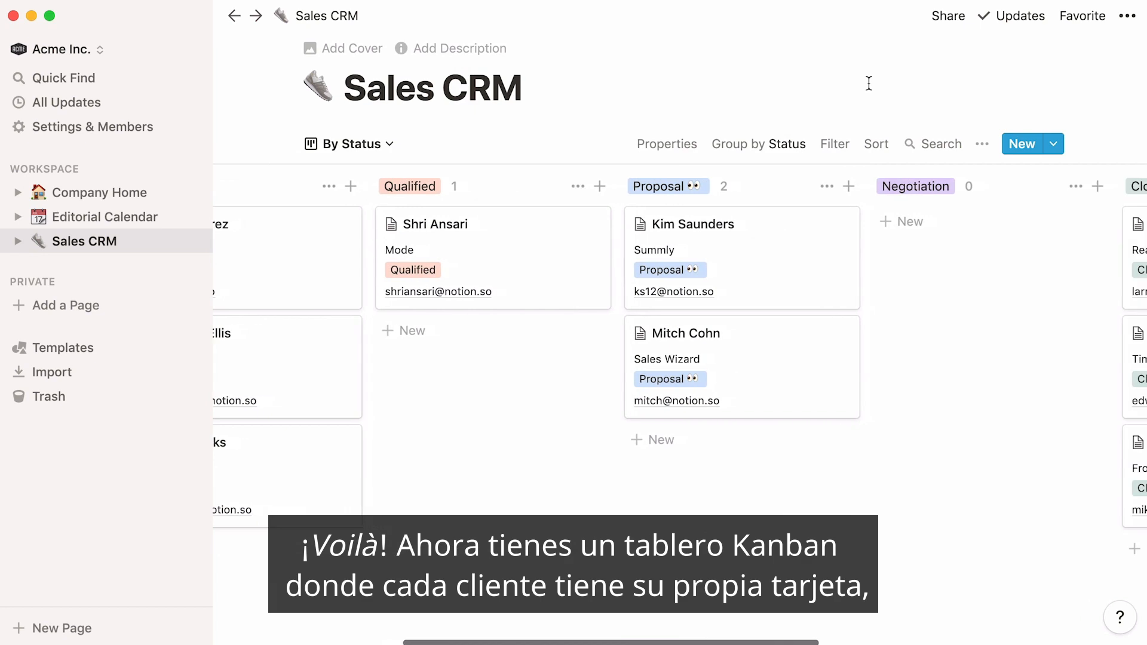
scroll(868, 84, "right", 2)
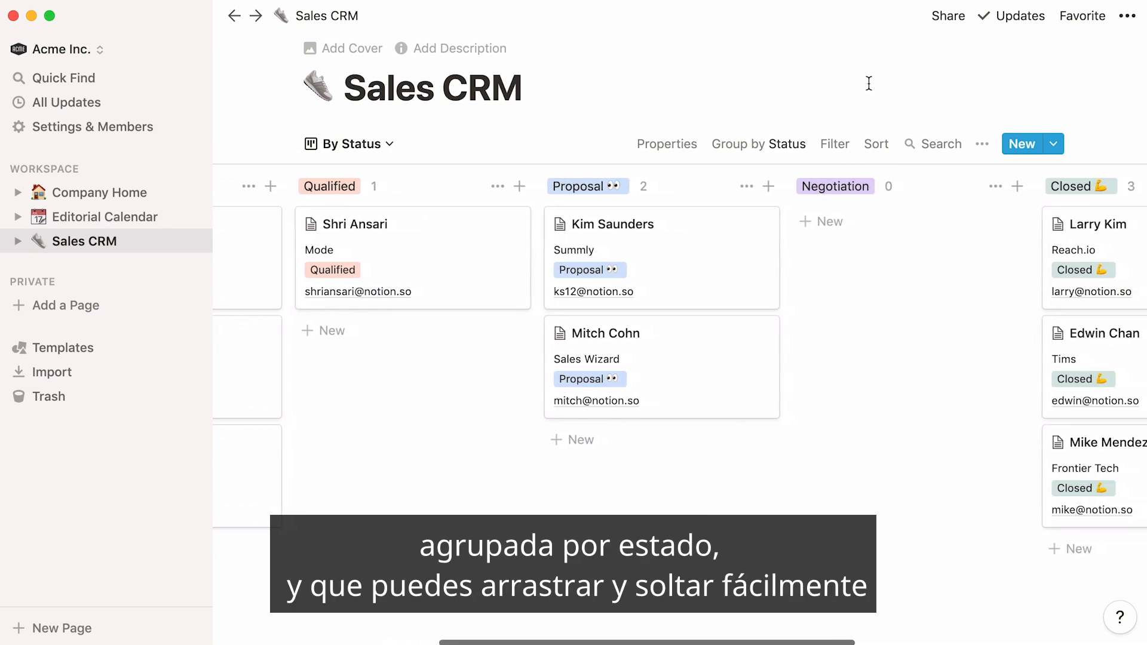
left_click_drag(725, 358, 849, 253)
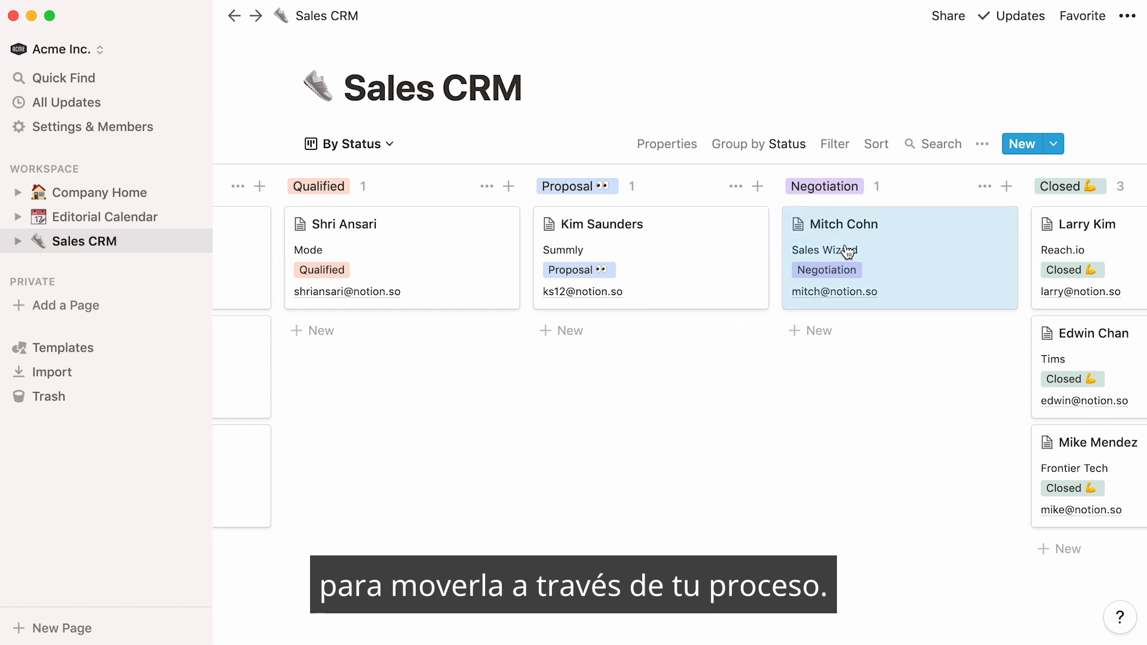
- Switch the Sales CRM to the "Estimated Value > $100k" view and add a Table view named "High Priority"
left_click(389, 144)
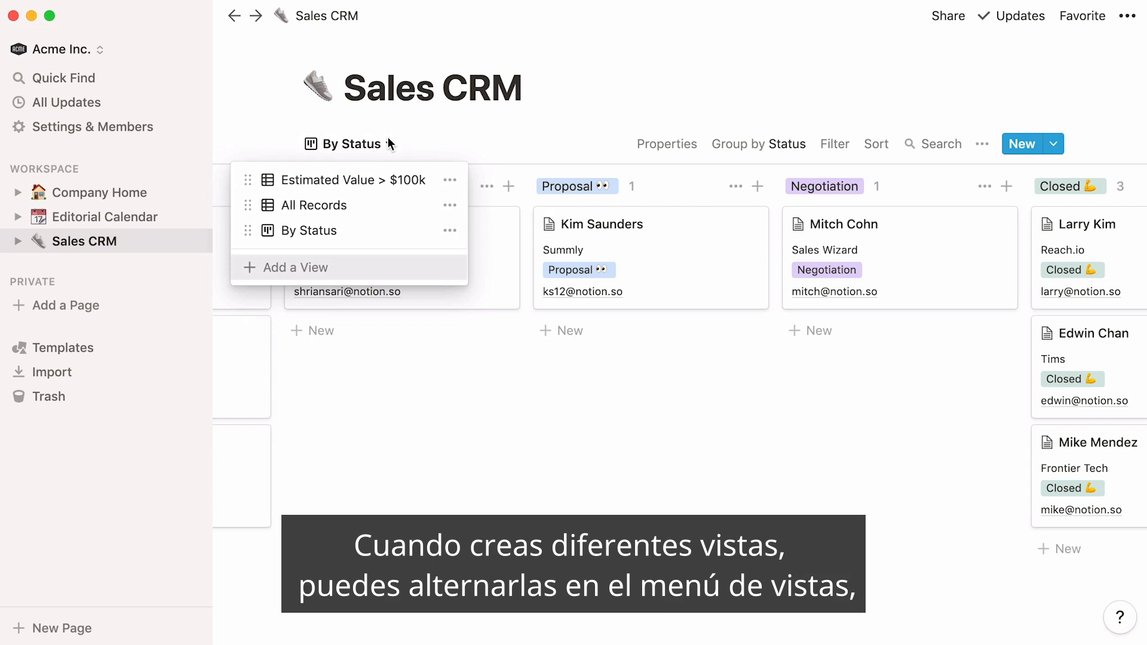
left_click(420, 179)
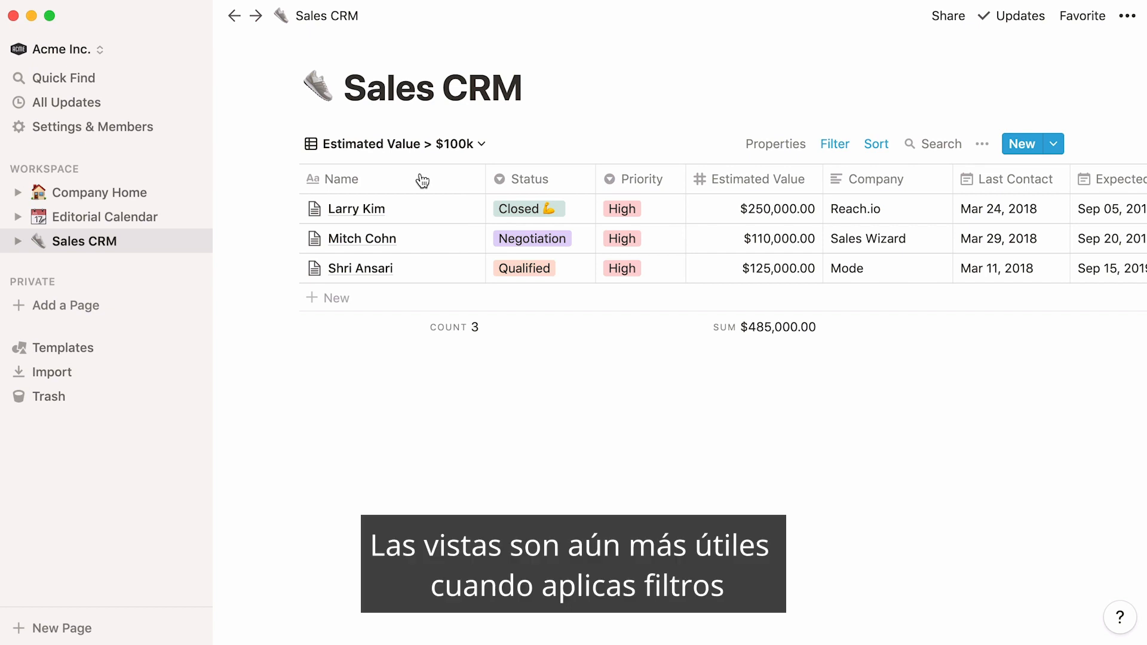
left_click(472, 146)
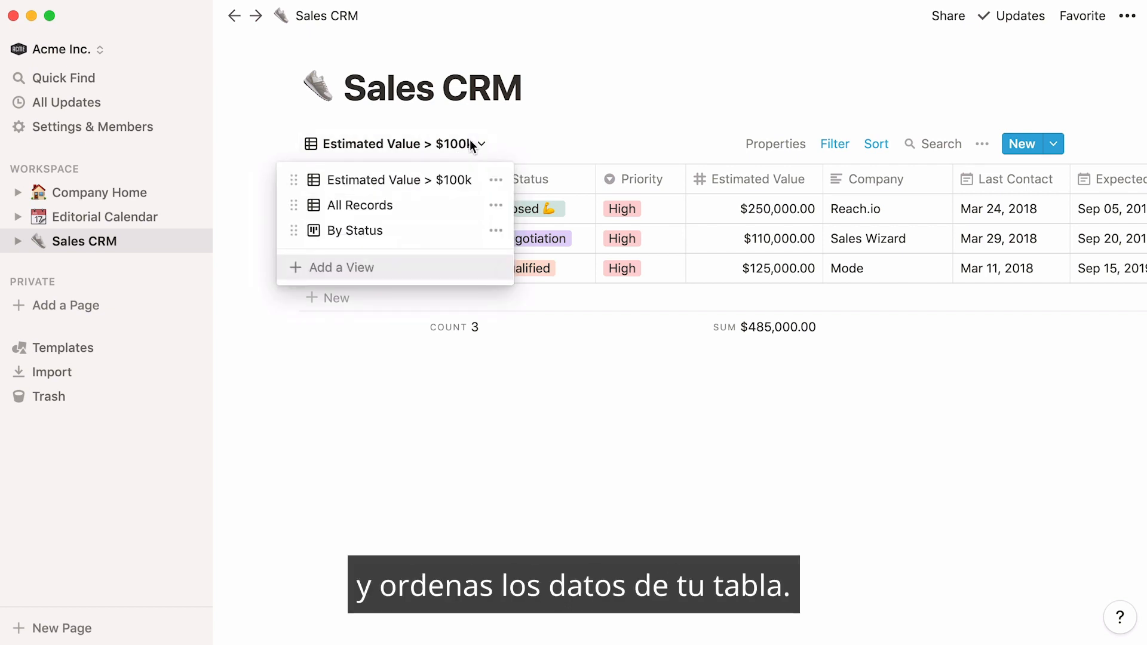
left_click(444, 273)
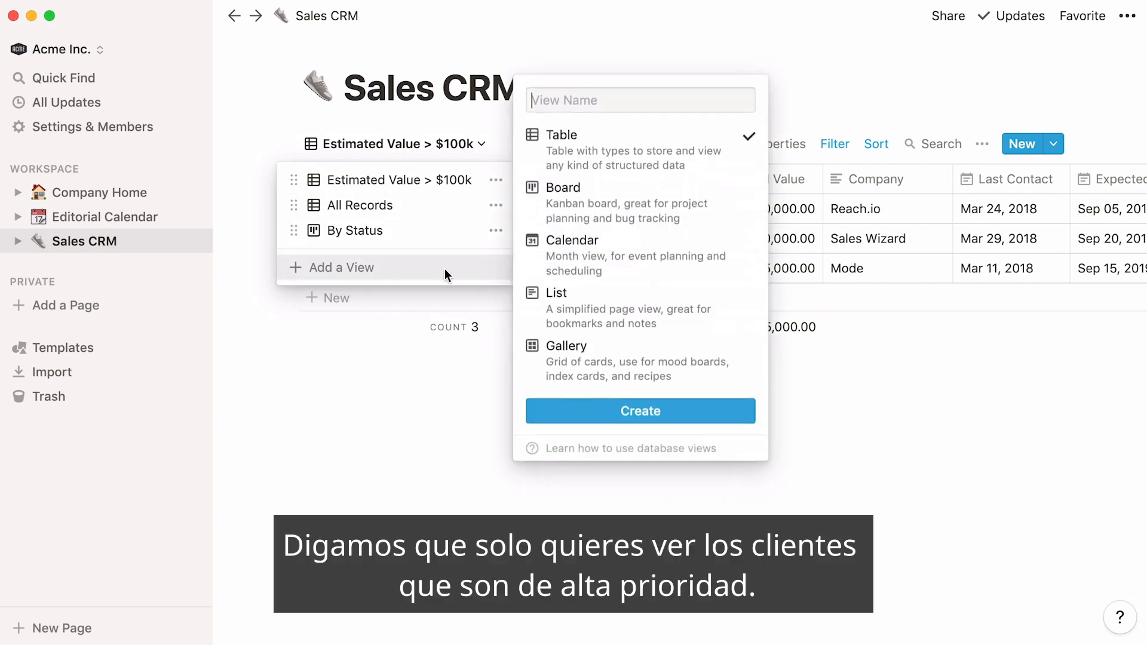
type("High Priority")
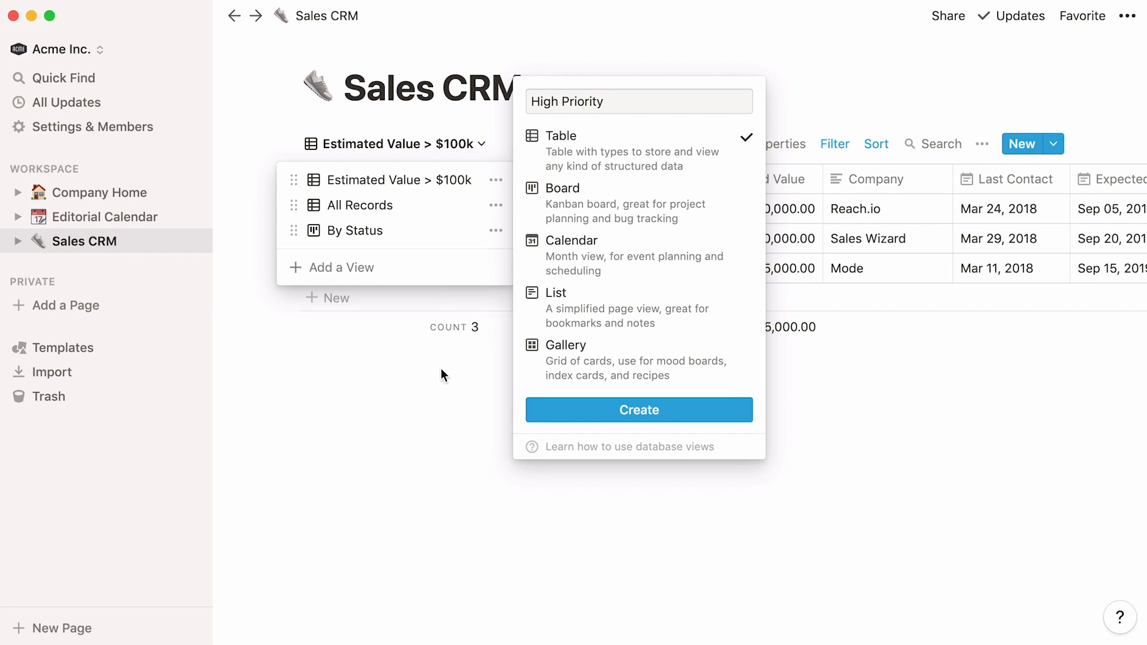
left_click(546, 422)
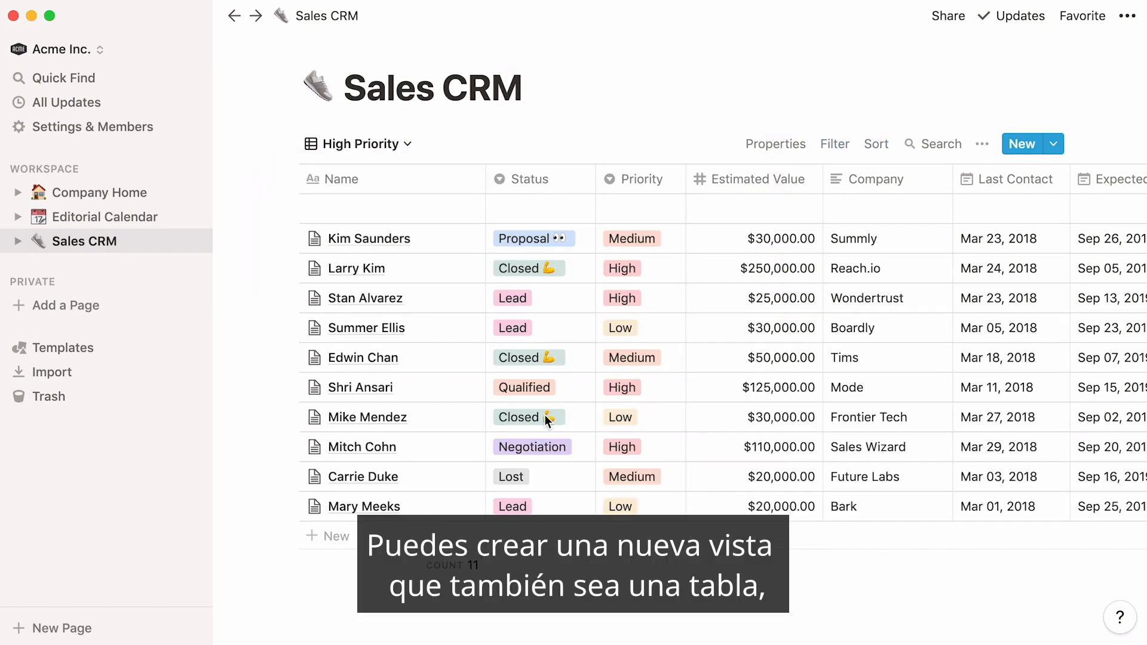
- Filter the High Priority view to entries whose Priority is High
left_click(835, 150)
left_click(777, 294)
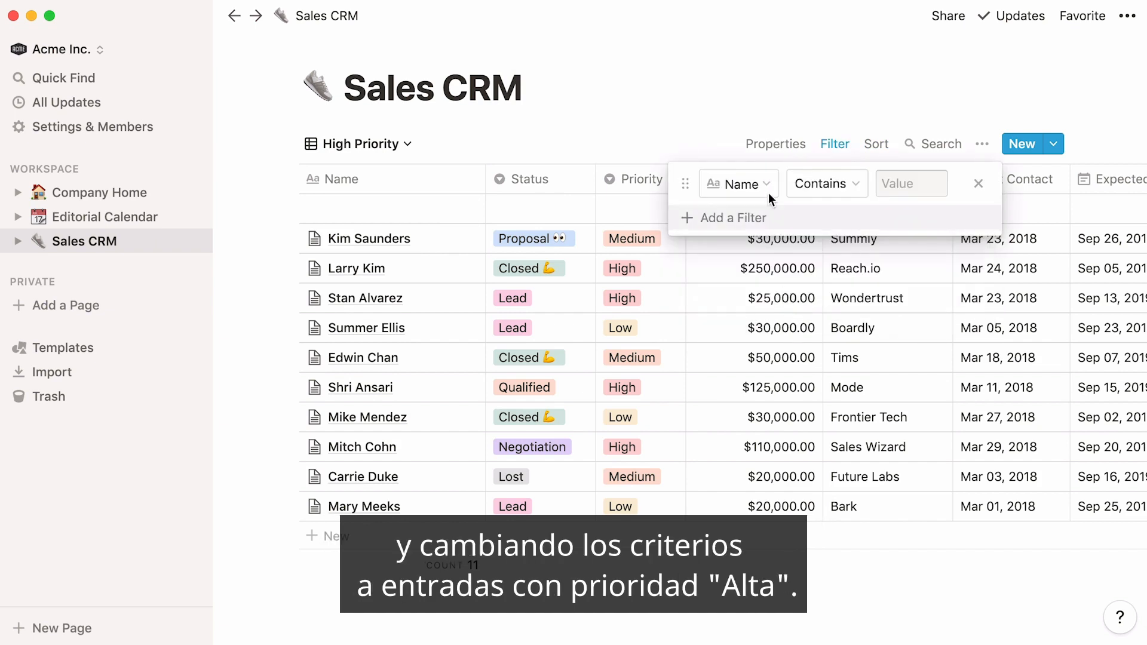
left_click(769, 189)
left_click(772, 492)
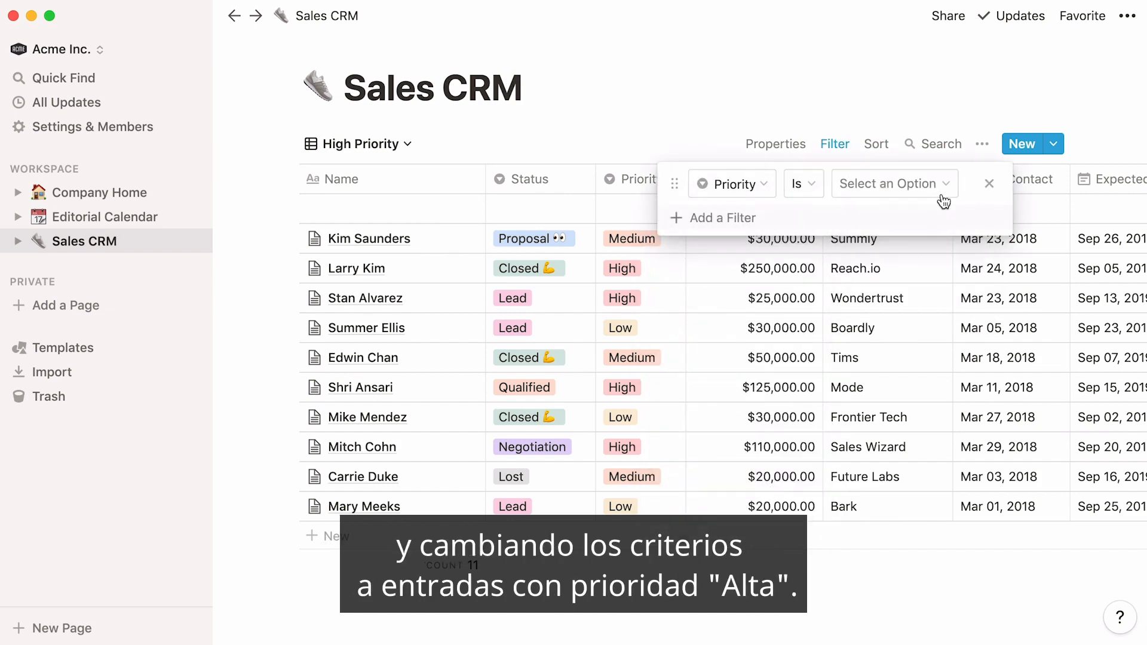
left_click(943, 191)
left_click(956, 338)
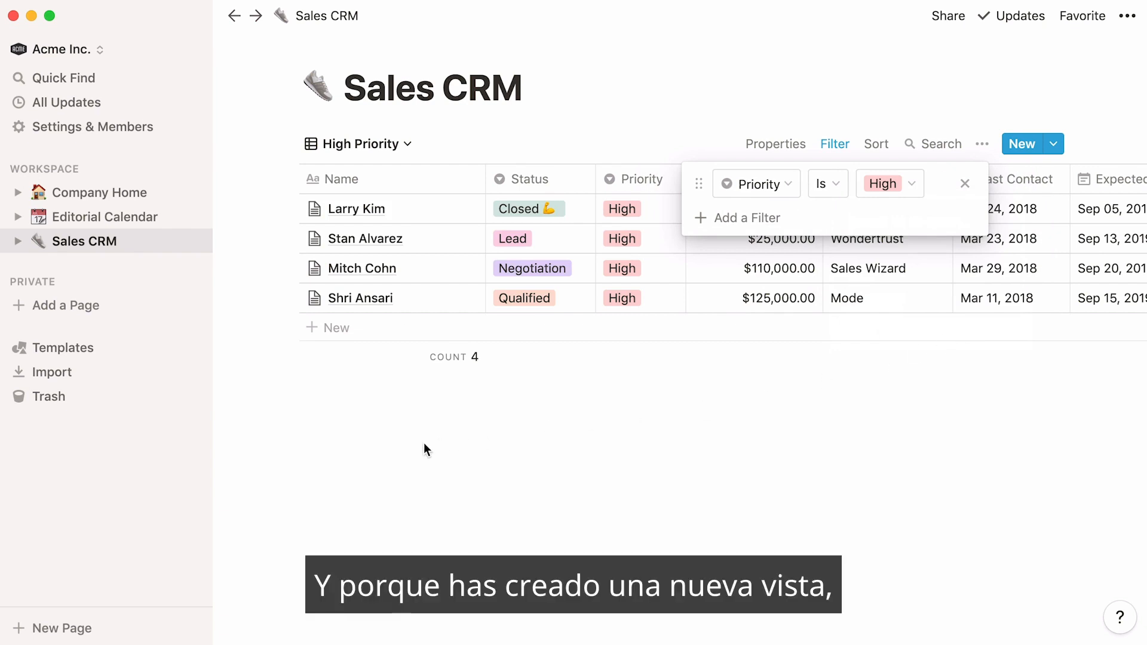
left_click(424, 443)
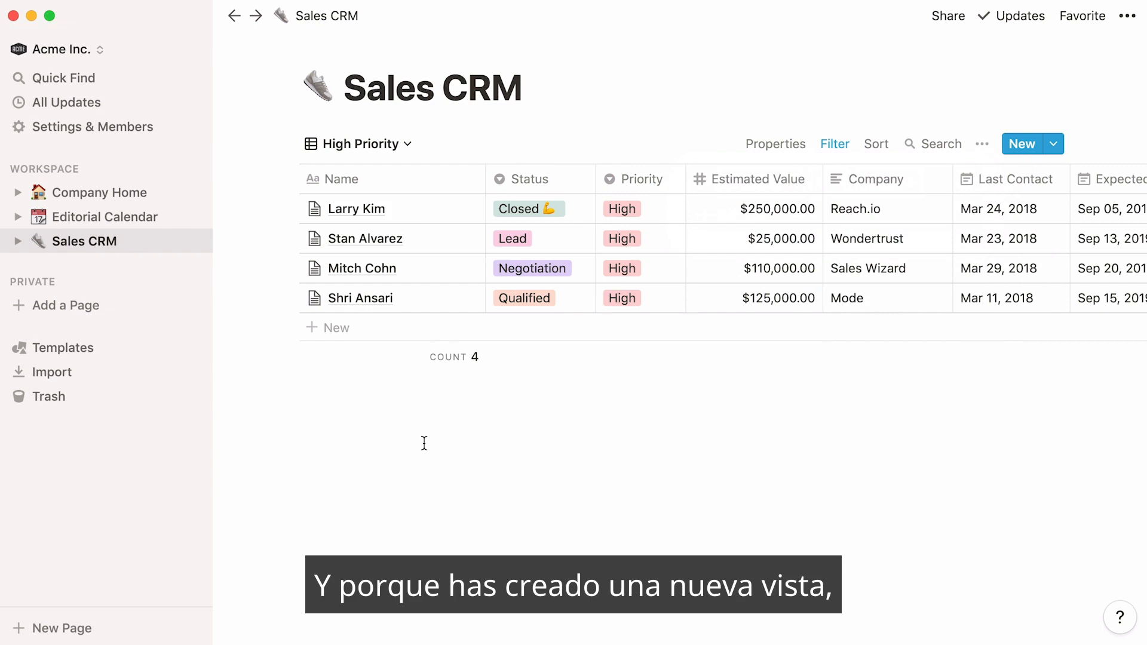
- Switch to the unfiltered All Records view and back to High Priority to compare the two tables
left_click(410, 144)
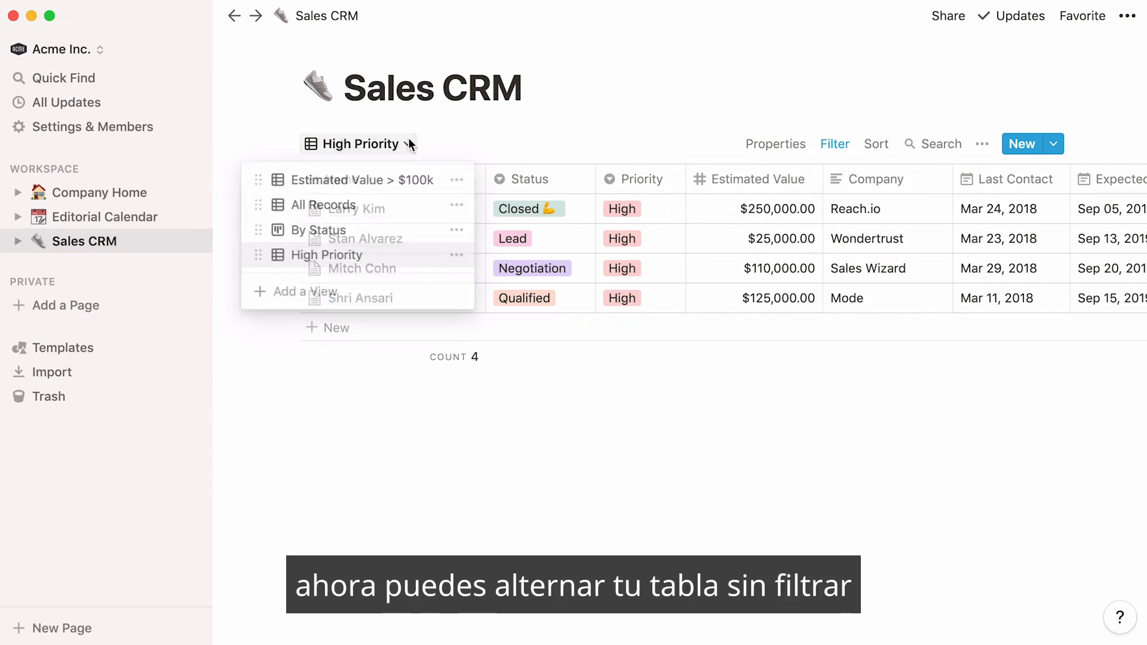
left_click(406, 210)
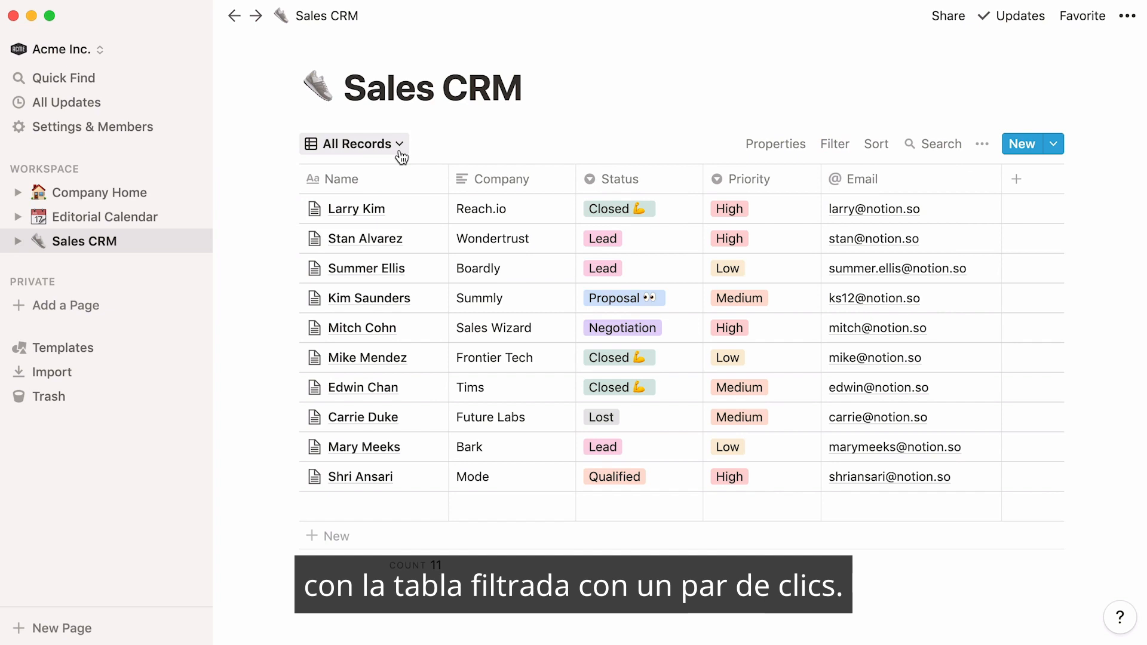
left_click(399, 150)
left_click(421, 257)
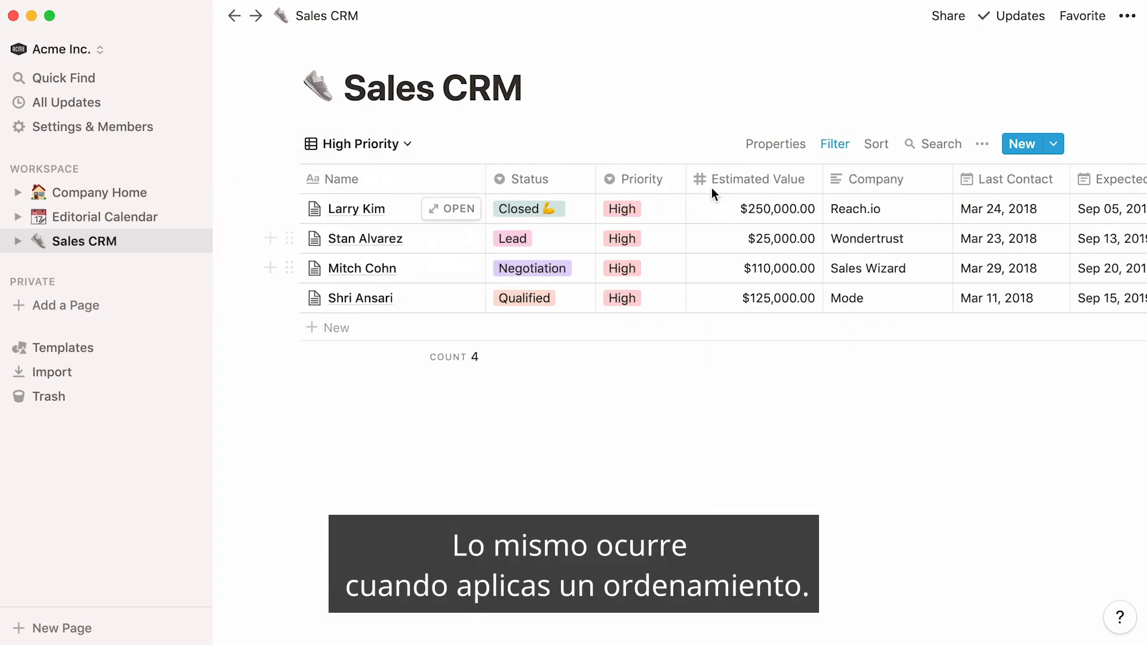
- Sort the High Priority view by Estimated Value in descending order
left_click(867, 142)
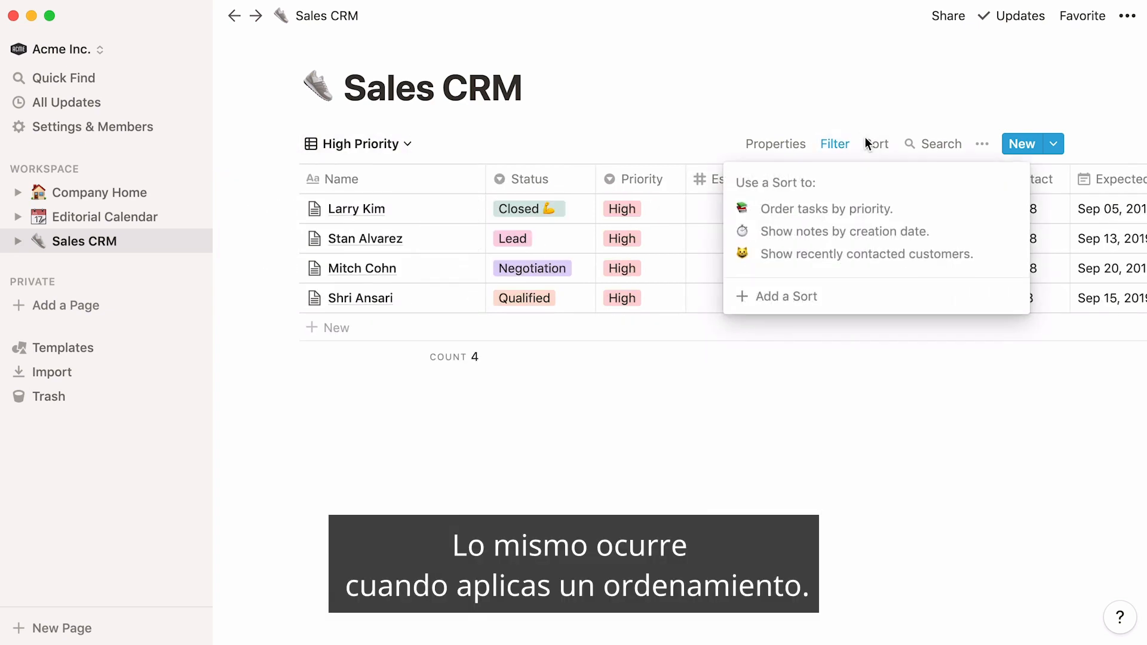
left_click(857, 294)
left_click(818, 185)
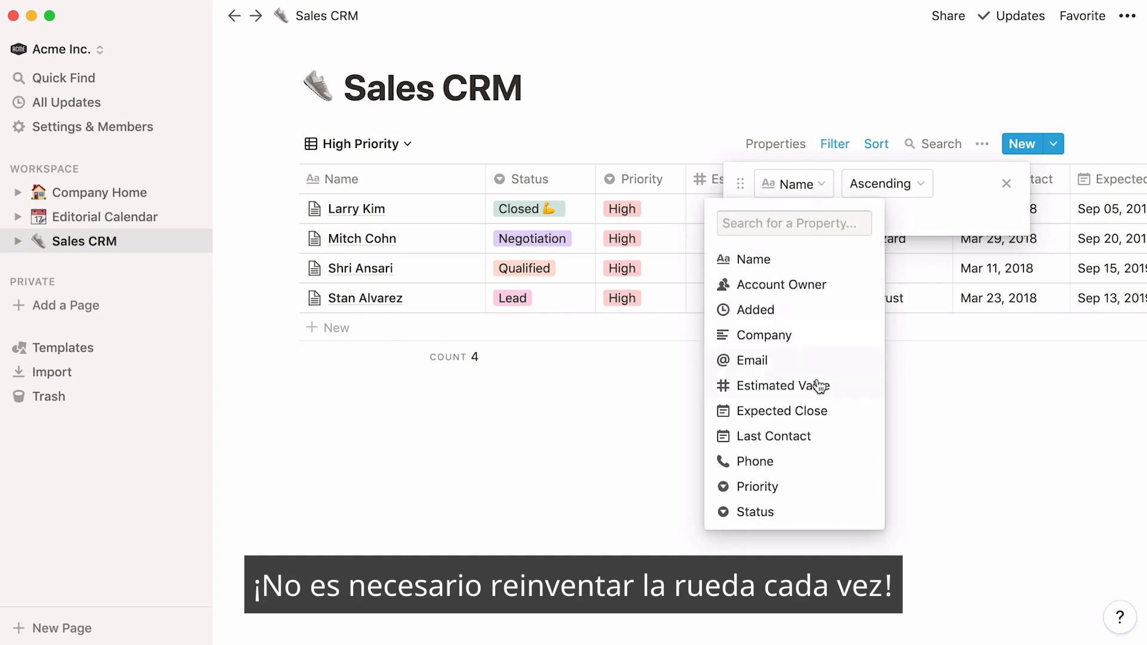
left_click(819, 385)
left_click(966, 192)
left_click(969, 240)
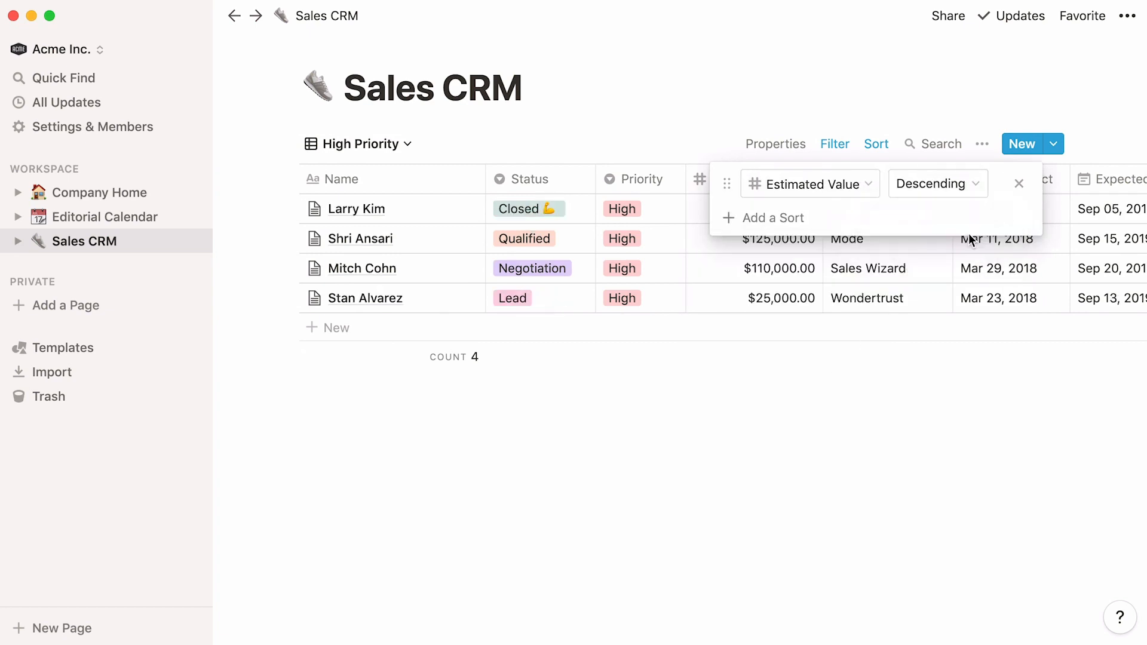
left_click(1051, 90)
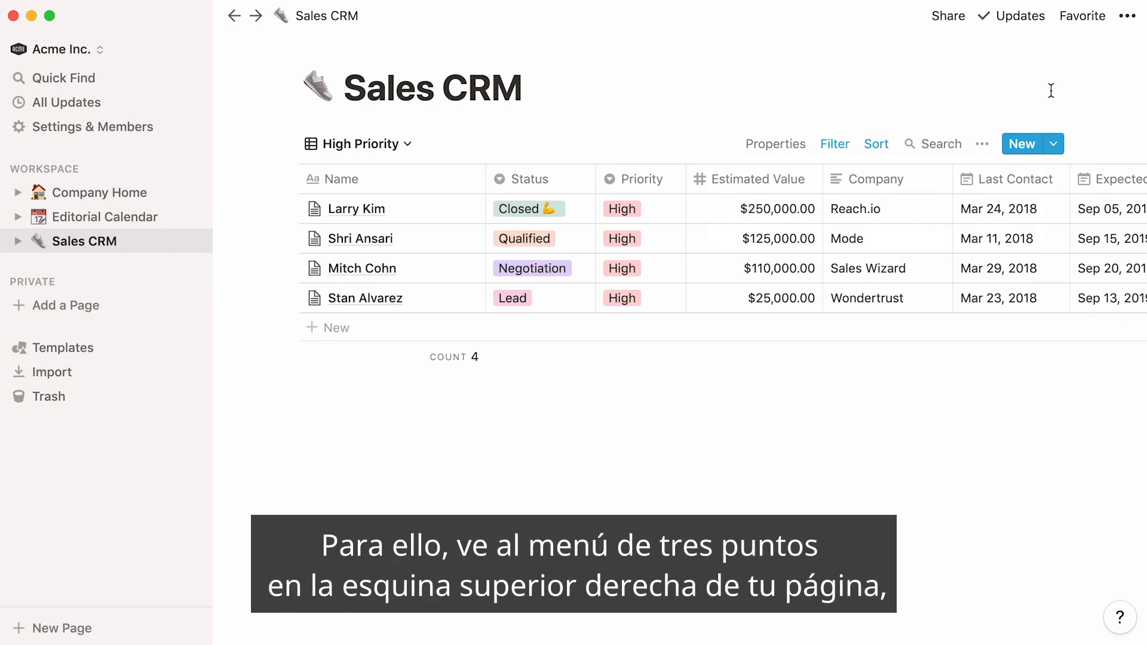
- Look over the Sales CRM page options, and turn on Wrap Cells for the Editorial Calendar's Upcoming Content table
left_click(1123, 16)
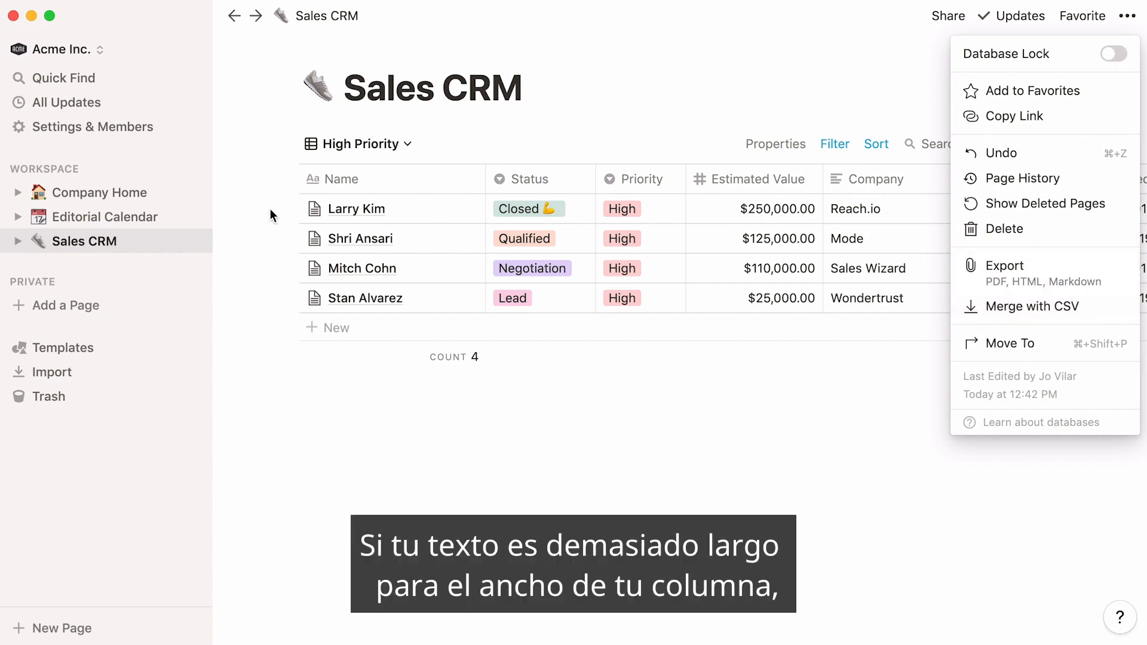
left_click(161, 216)
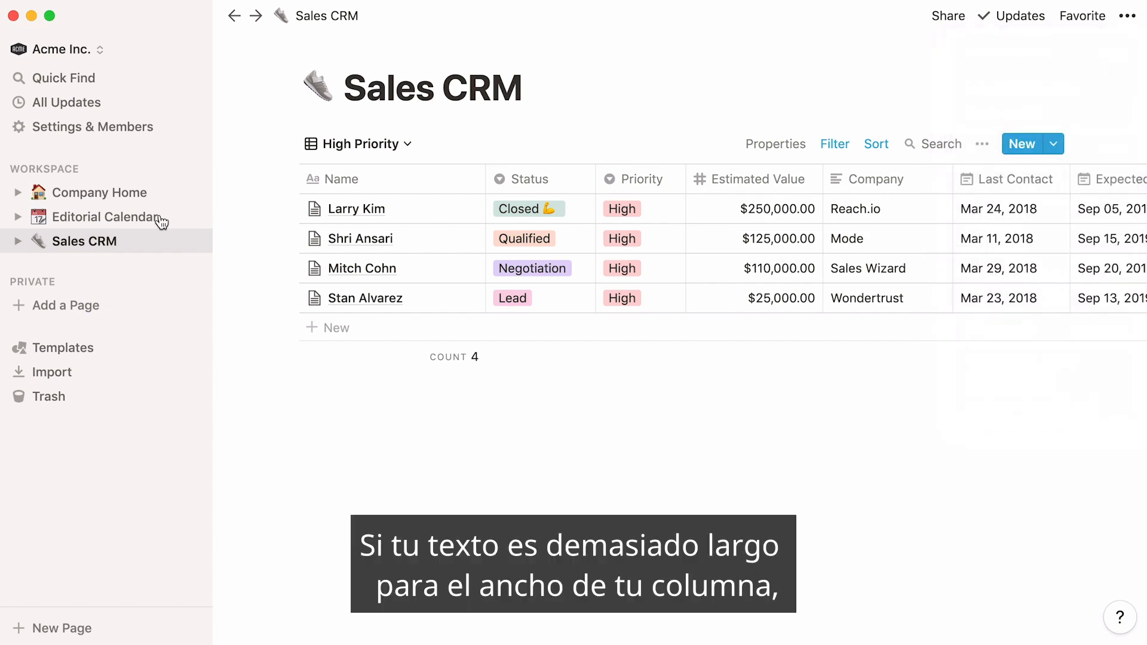
left_click(160, 216)
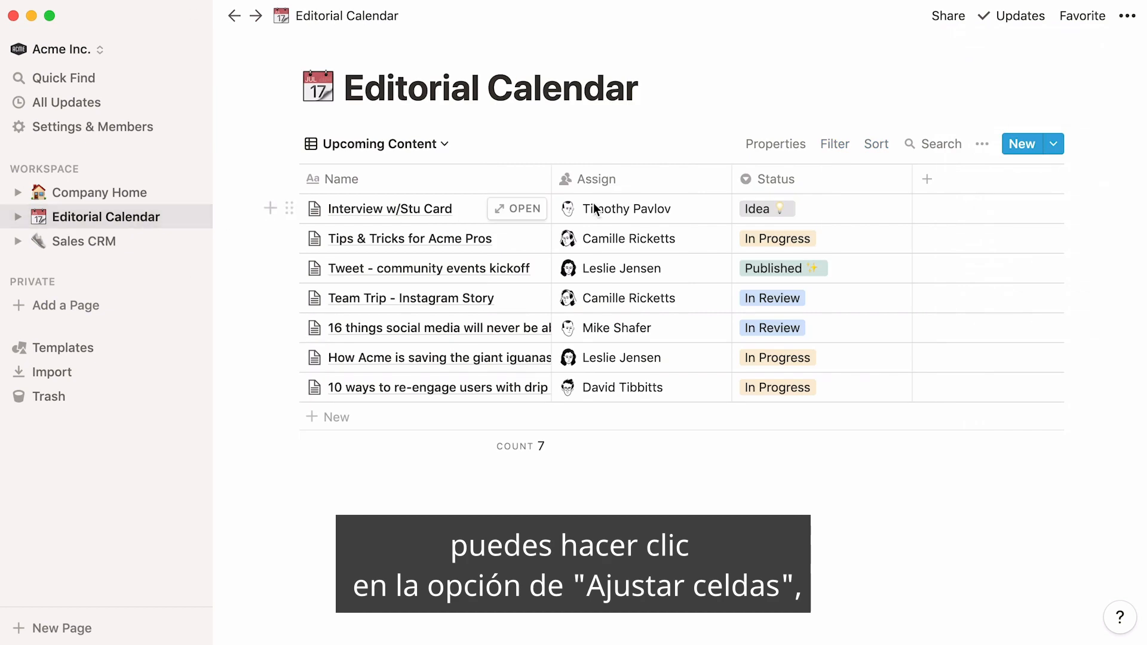
left_click(983, 146)
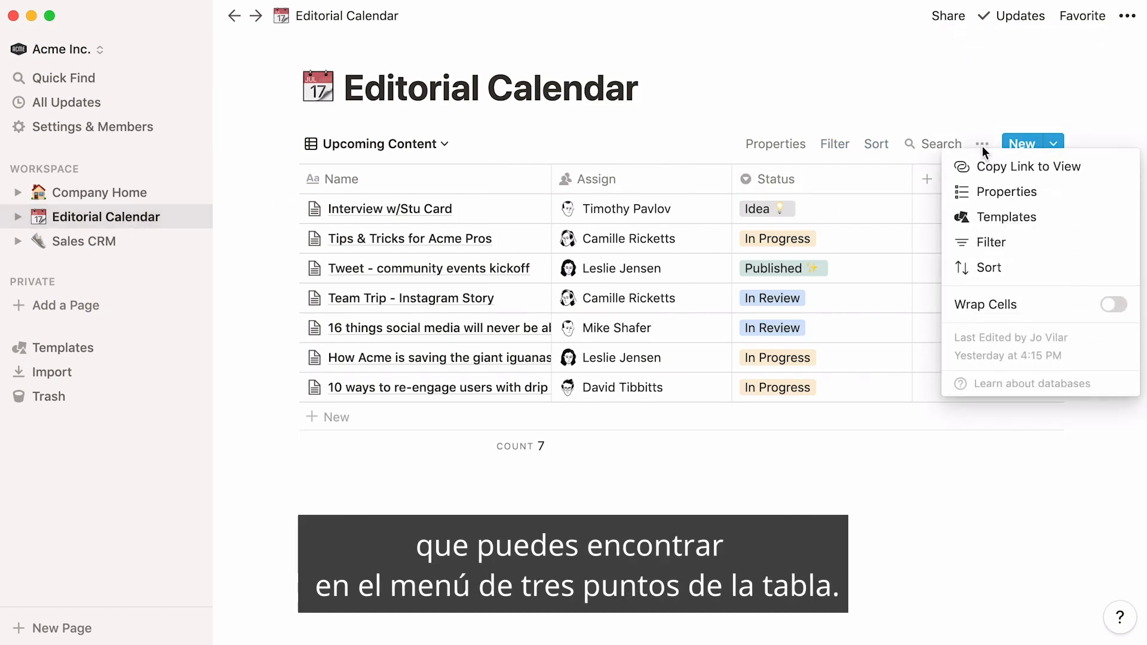
left_click(1115, 305)
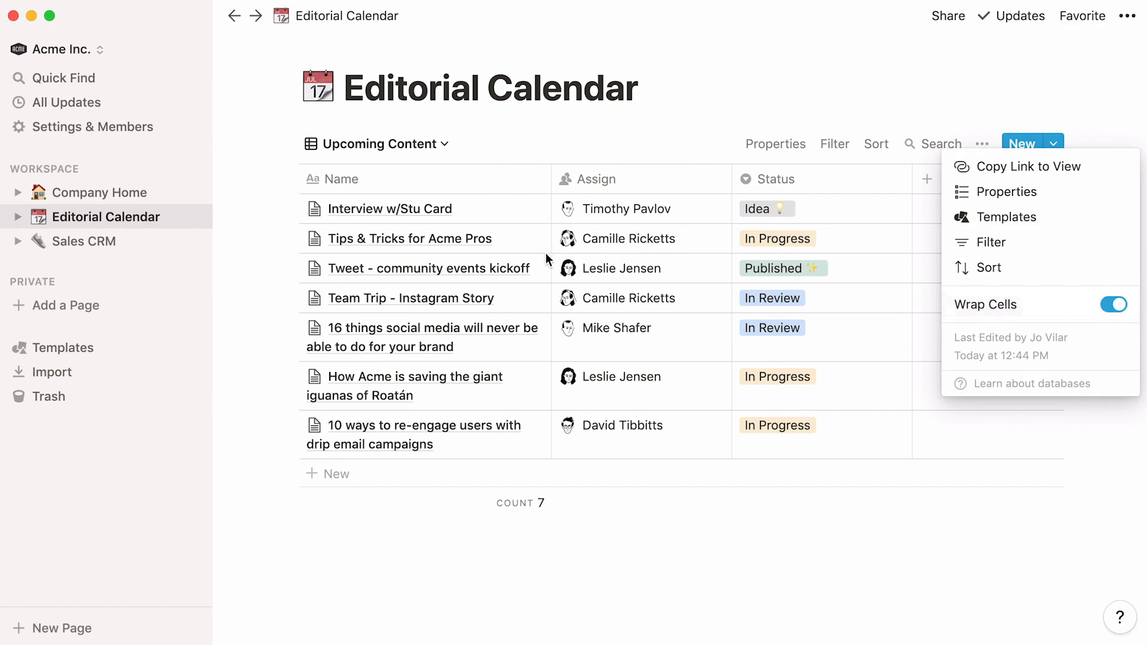
- Open the Sales CRM database and look over the calculation options offered for the Status column in All Records
left_click(175, 239)
left_click(175, 239)
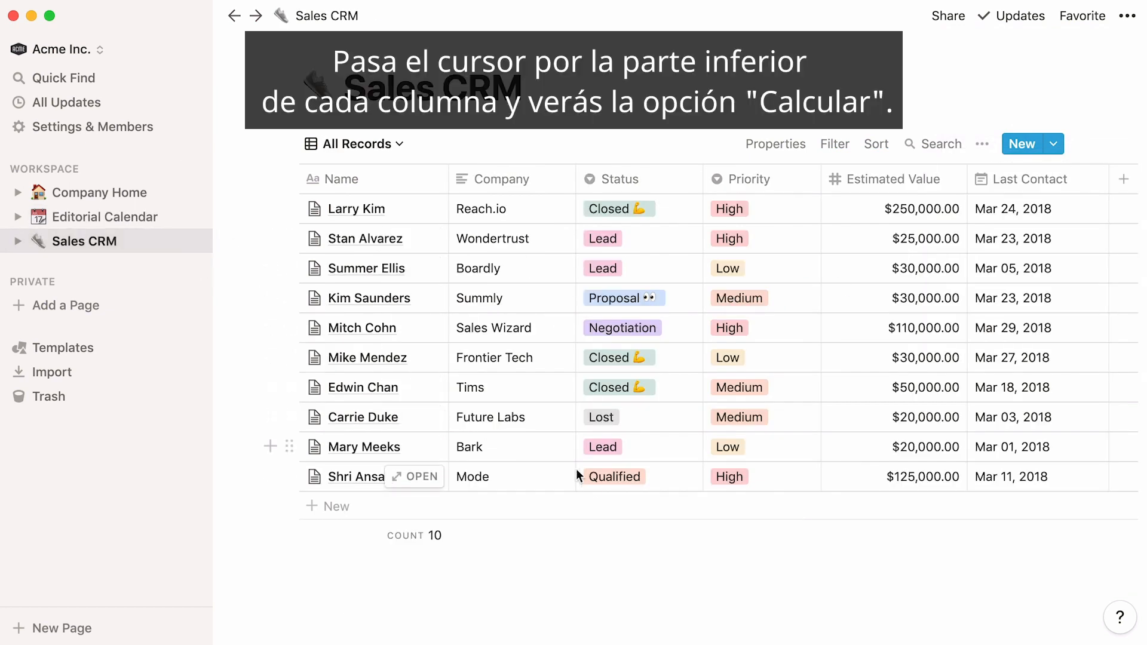
mouse_move(673, 527)
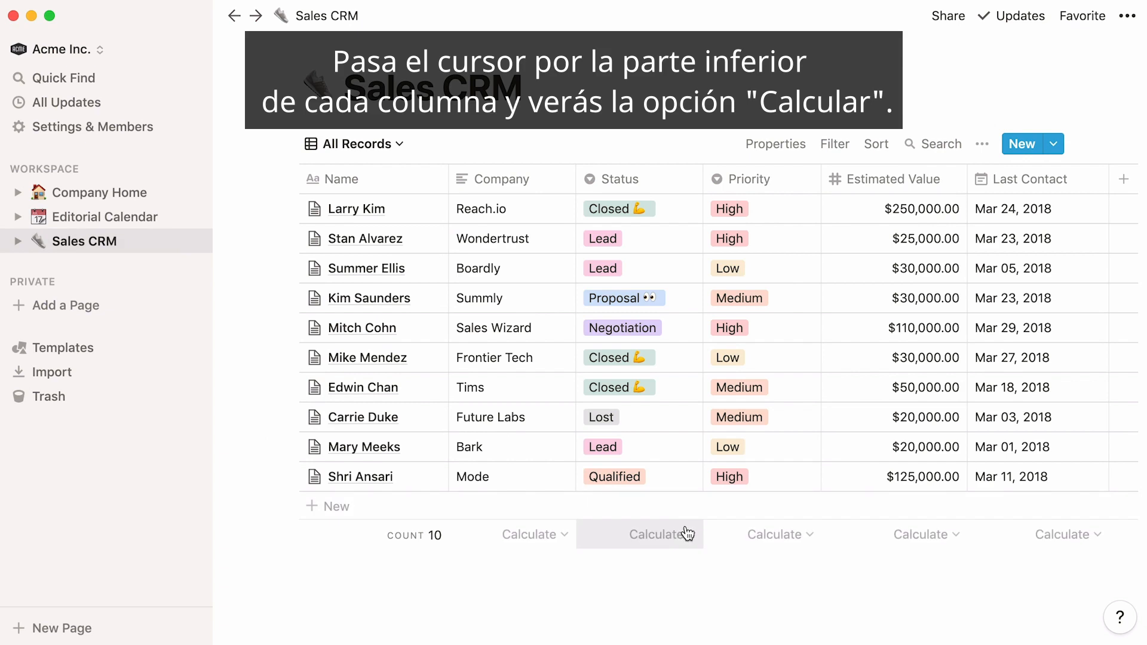
left_click(687, 534)
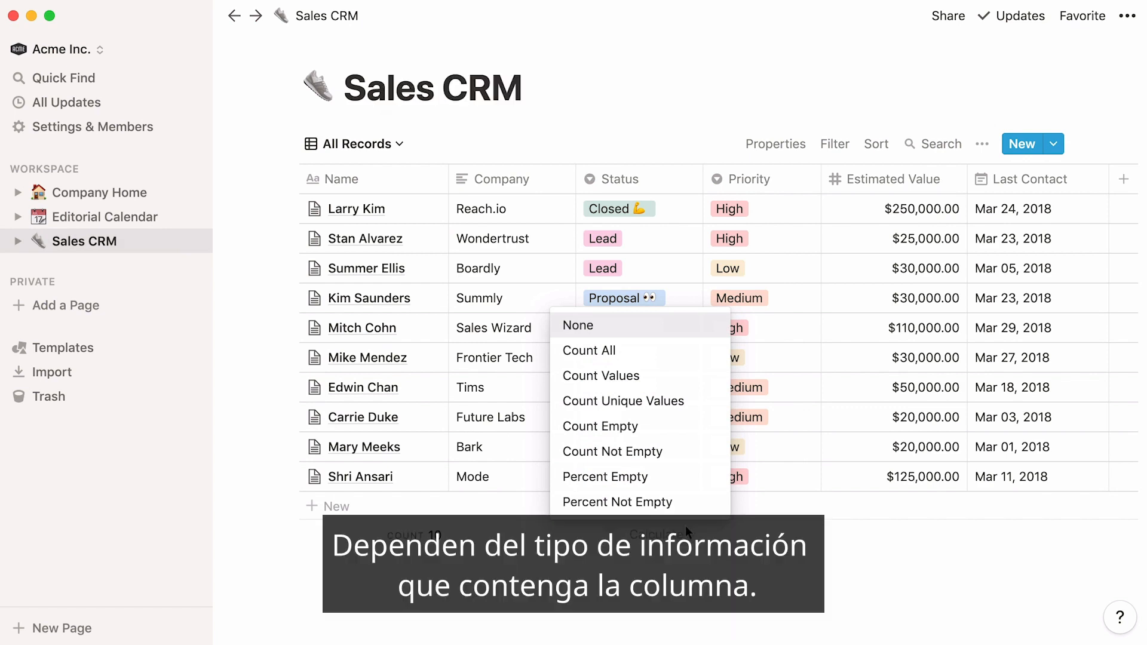
left_click(685, 526)
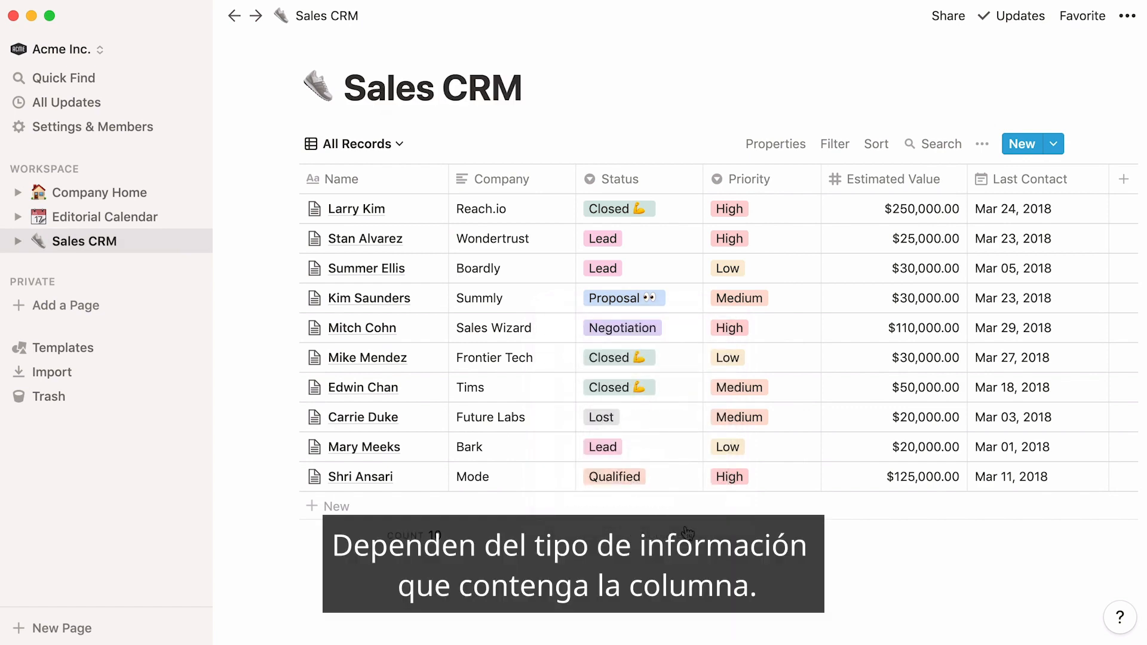
- Calculate the Sum of the Estimated Value column, and switch that column's calculation to Average
left_click(926, 529)
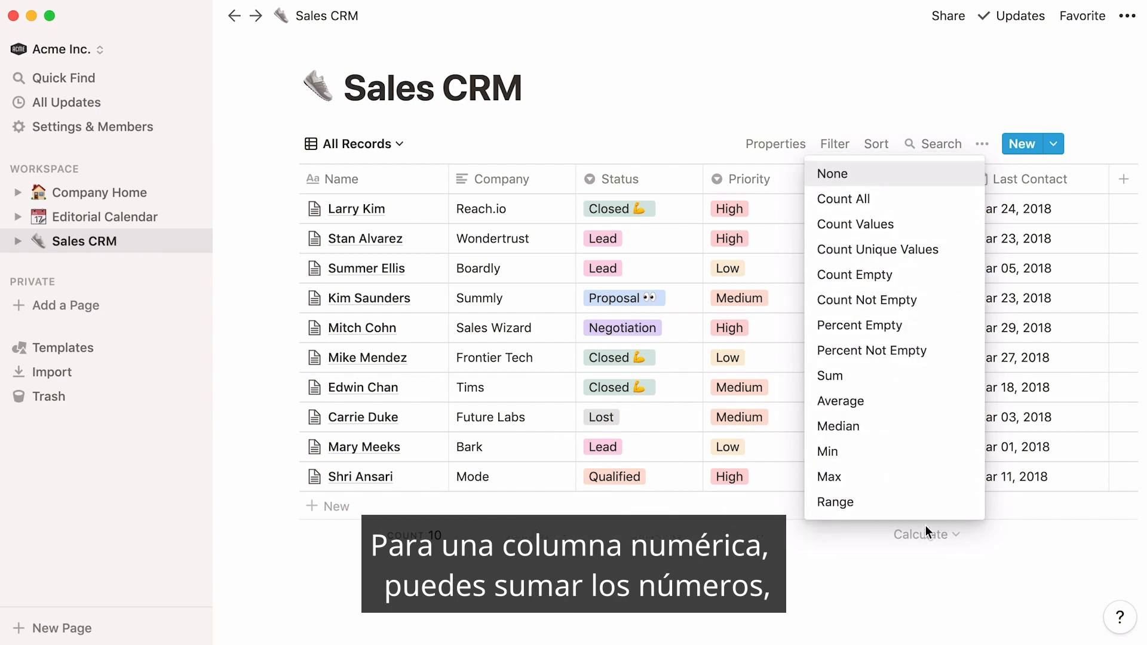
left_click(927, 376)
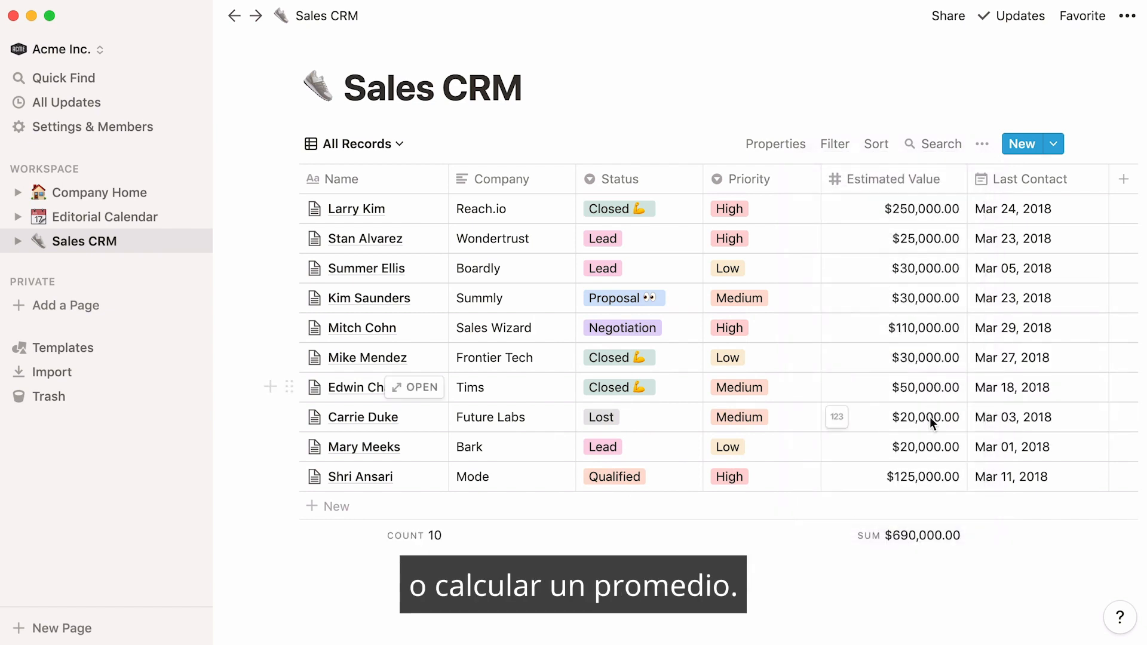
left_click(938, 541)
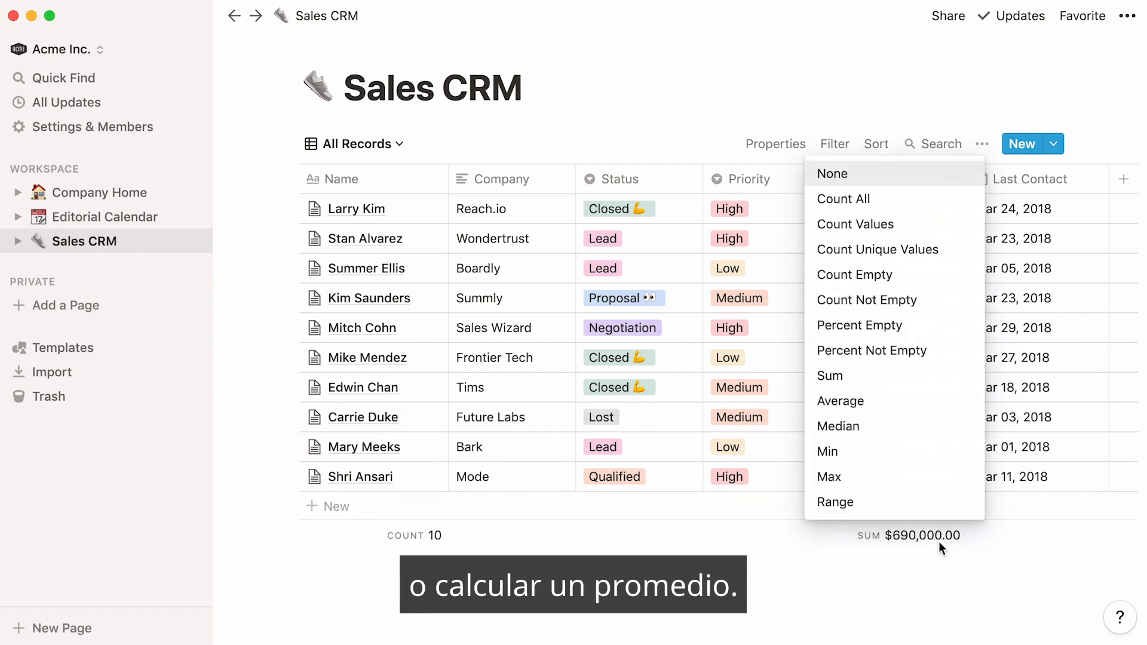
left_click(933, 414)
- Set the Last Contact column's calculation to Date Range
left_click(1031, 532)
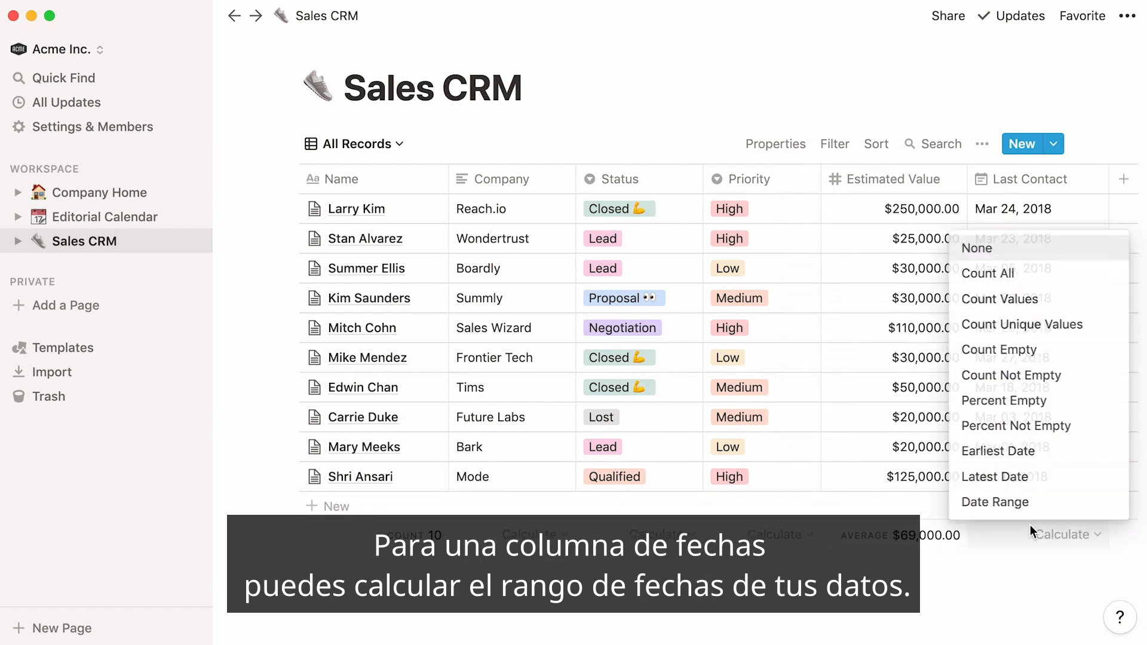
left_click(1041, 509)
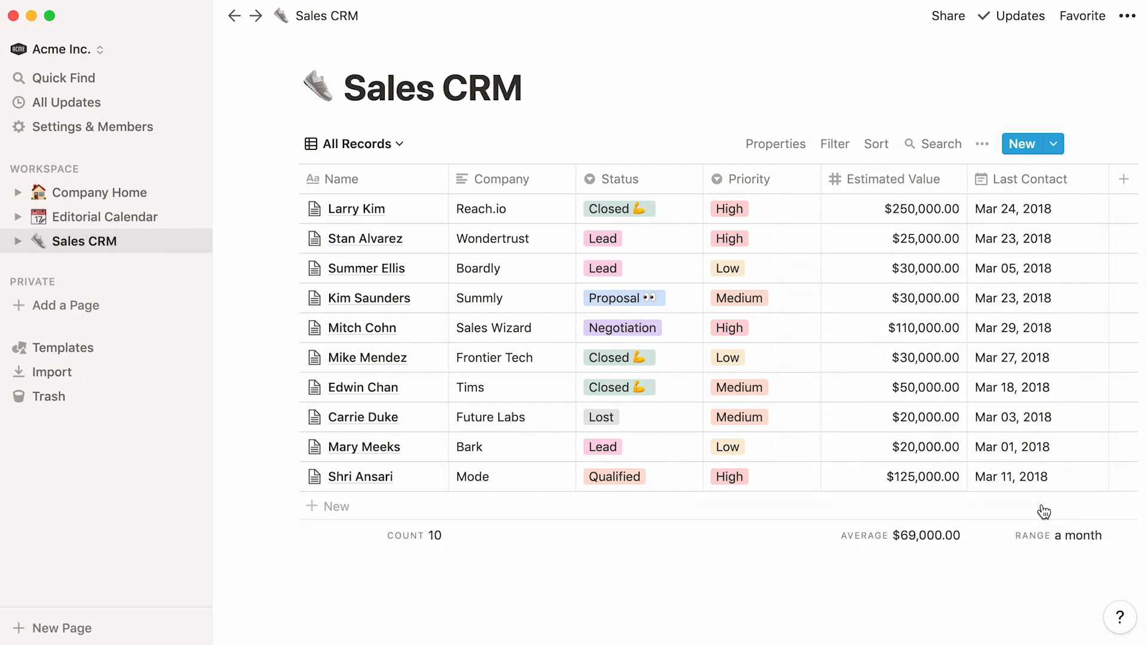